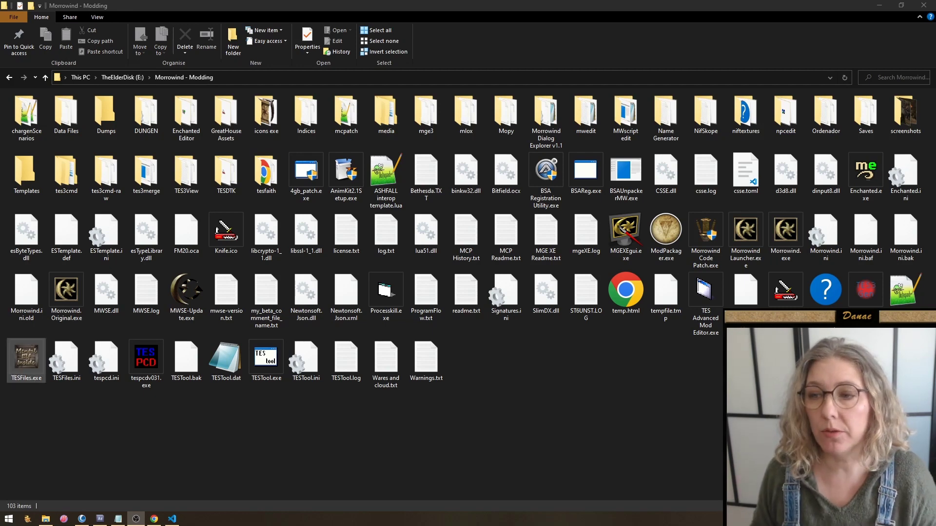
Run MWSE-Update.exe from the Morrowind - Modding folder and locate the CSSE.dll file
{"action": "left_click", "coordinate": [619, 242]}
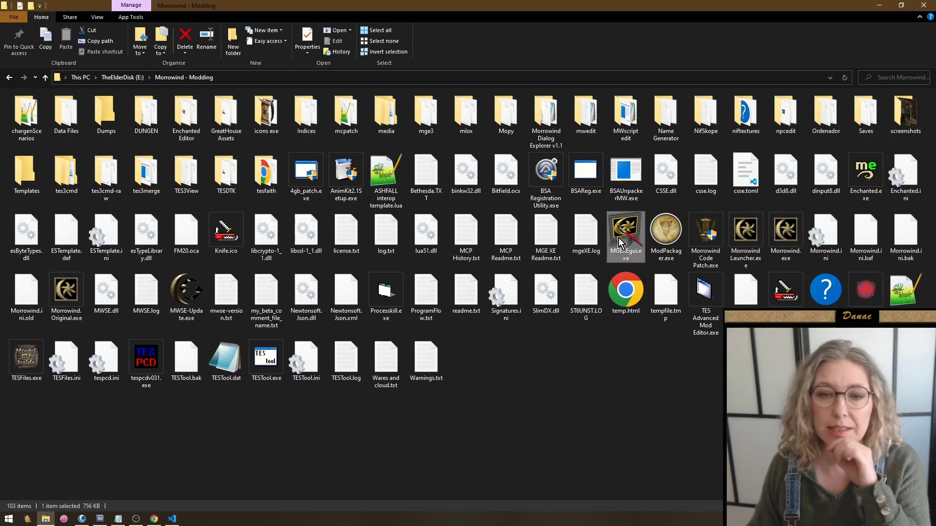
{"action": "left_click", "coordinate": [192, 291]}
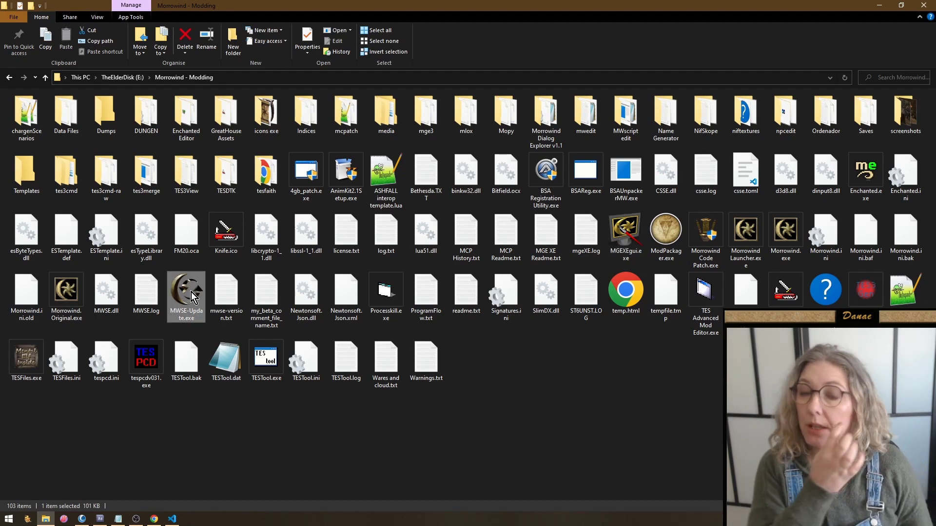
{"action": "double_click", "coordinate": [191, 291]}
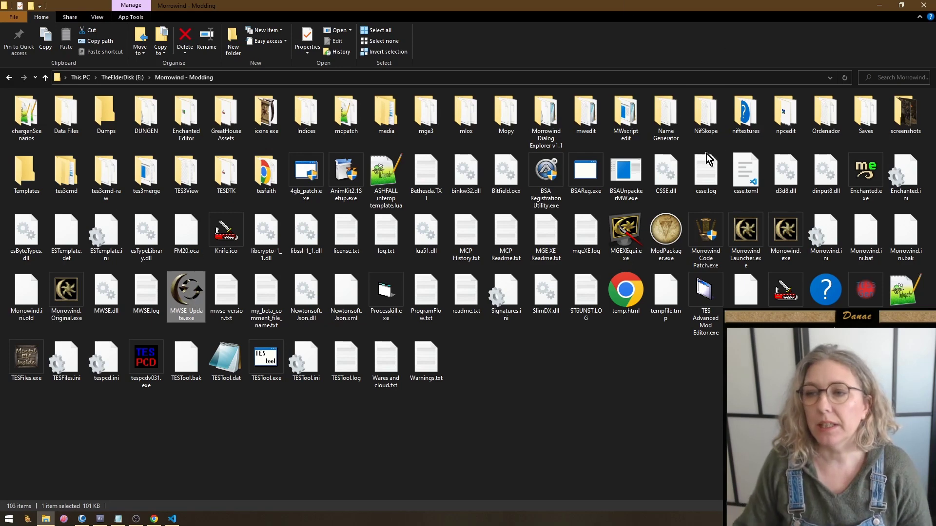
{"action": "left_click", "coordinate": [667, 168]}
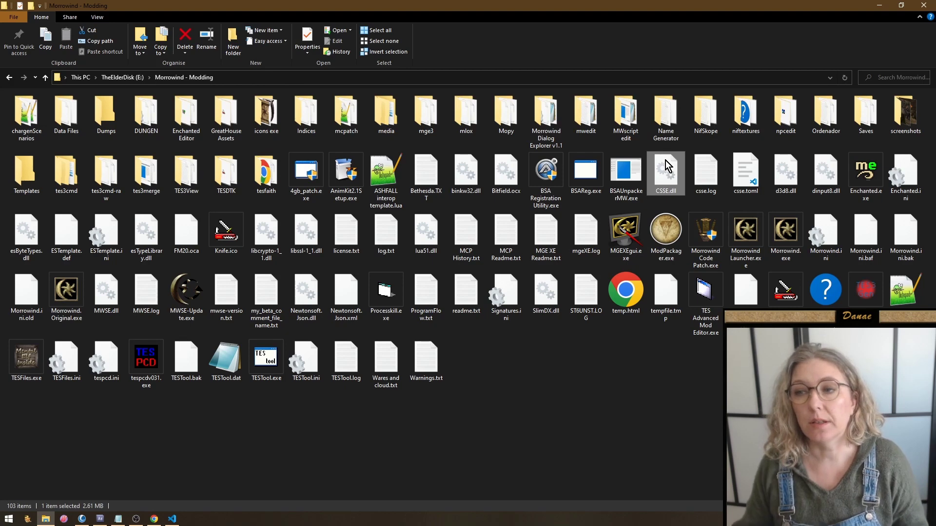
{"action": "mouse_move", "coordinate": [662, 192]}
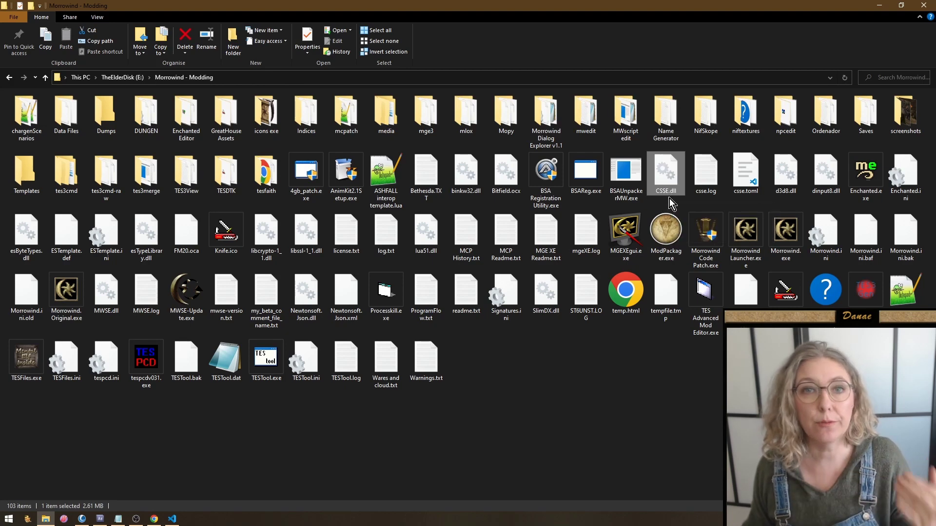
Launch the Construction Set from the modding folder to check its startup, and close it again
{"action": "left_click", "coordinate": [771, 292]}
{"action": "double_click", "coordinate": [772, 293]}
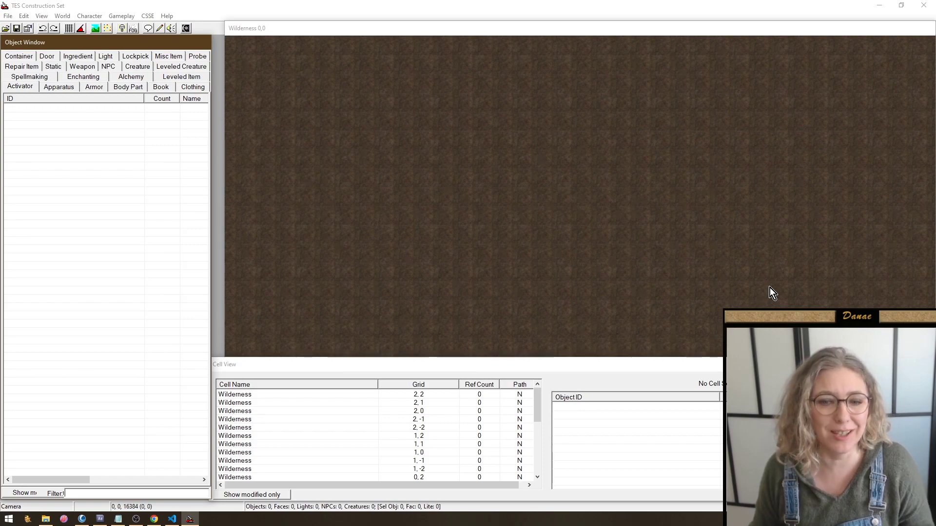
{"action": "left_click", "coordinate": [924, 6]}
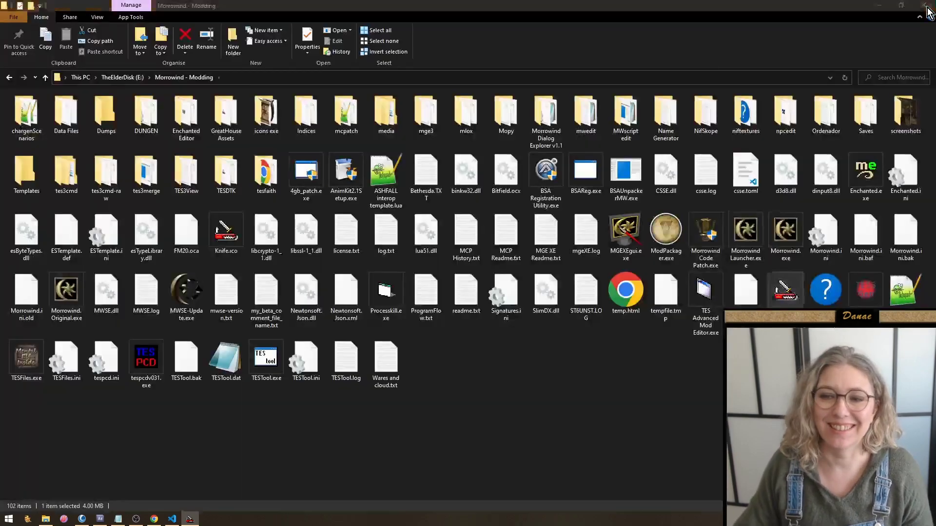
{"action": "double_click", "coordinate": [786, 295]}
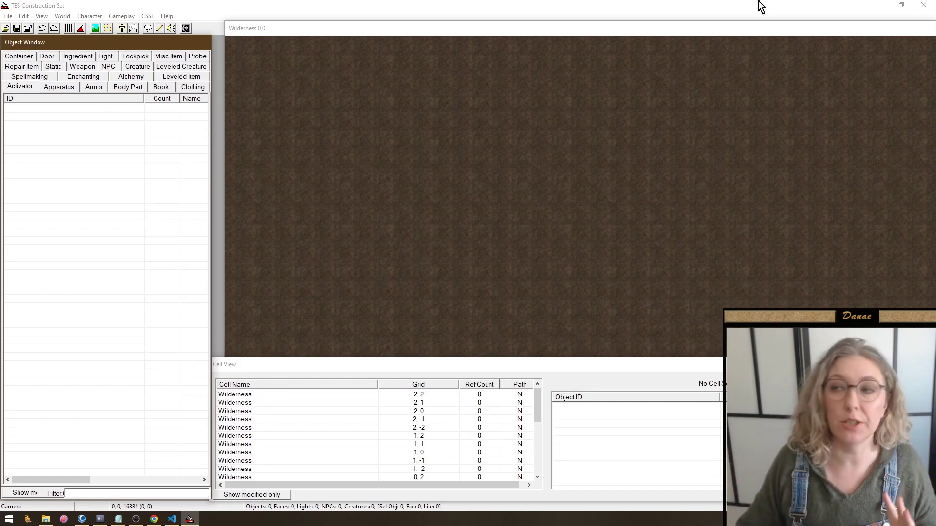
{"action": "left_click", "coordinate": [923, 4]}
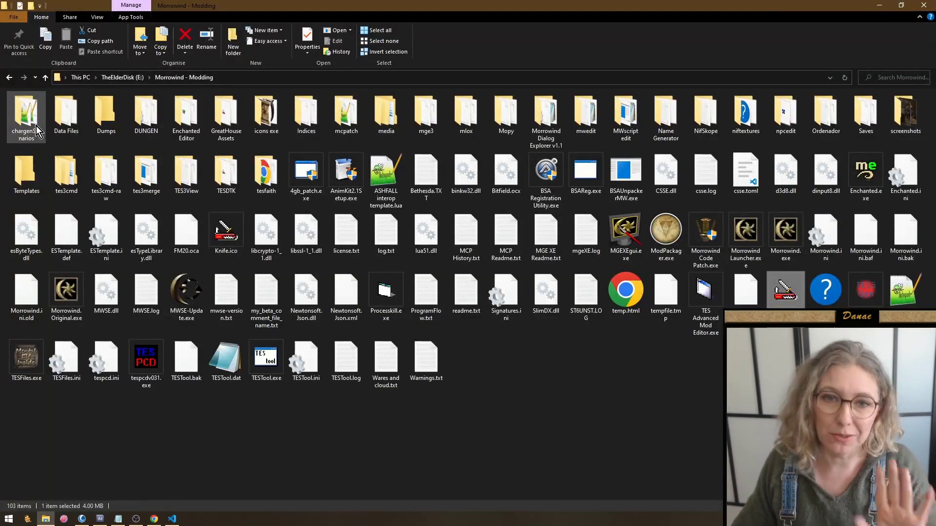
Open the plugin Ahead of the Classes.ESP directly from the Data Files folder in the Construction Set
{"action": "double_click", "coordinate": [60, 121]}
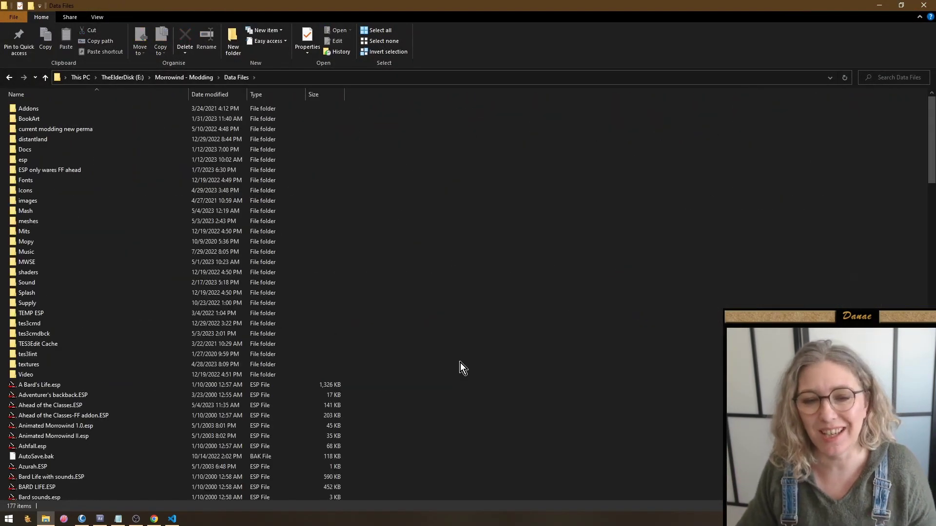
{"action": "scroll", "coordinate": [460, 363], "scroll_direction": "down", "scroll_amount": 20}
{"action": "scroll", "coordinate": [335, 332], "scroll_direction": "up", "scroll_amount": 4}
{"action": "scroll", "coordinate": [241, 331], "scroll_direction": "up", "scroll_amount": 14}
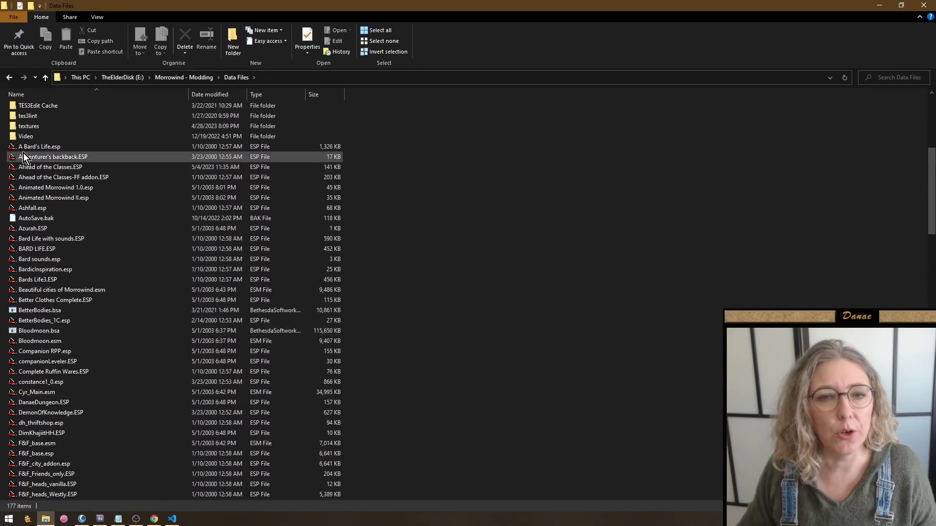
{"action": "double_click", "coordinate": [45, 171]}
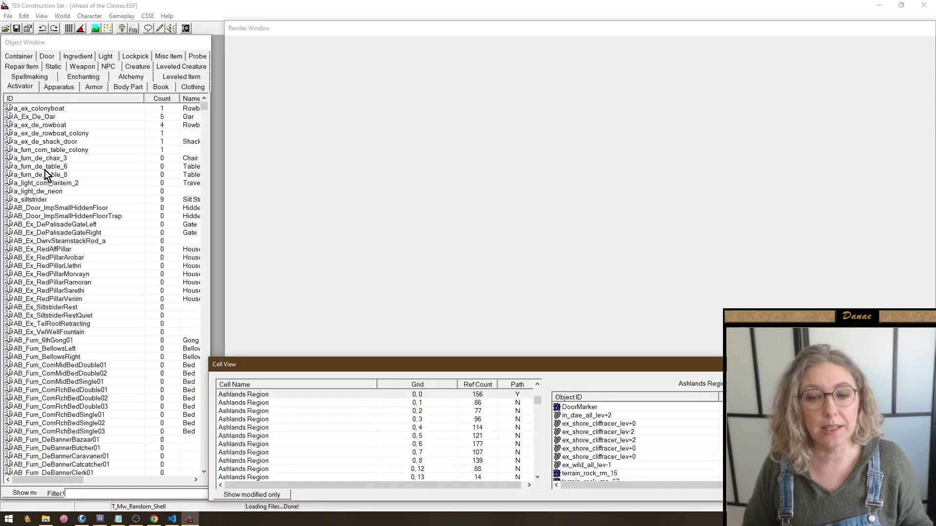
Examine which plugin is active and which master files are loaded with it, and close the data file list
{"action": "left_click", "coordinate": [7, 29]}
{"action": "left_click_drag", "start_coordinate": [436, 146], "coordinate": [443, 339]}
{"action": "left_click", "coordinate": [304, 398]}
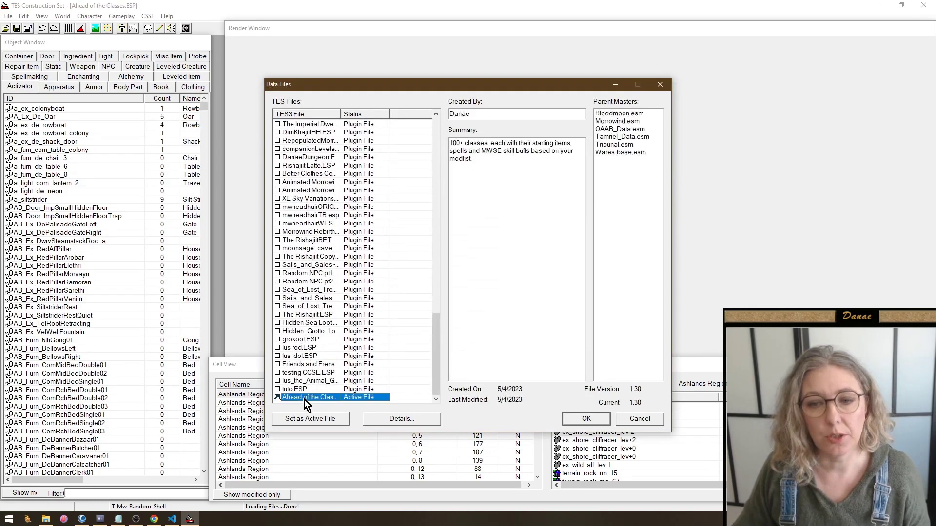
{"action": "left_click_drag", "start_coordinate": [436, 346], "coordinate": [435, 133]}
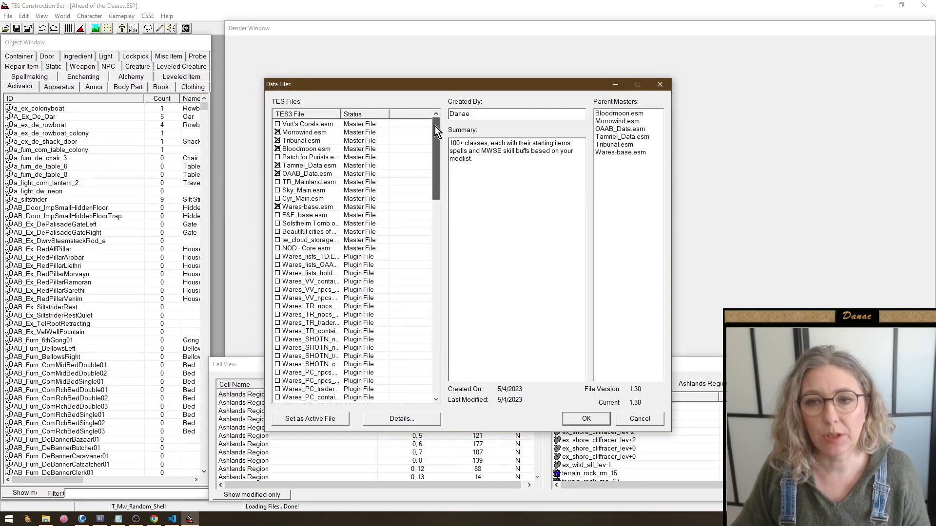
{"action": "left_click", "coordinate": [659, 83]}
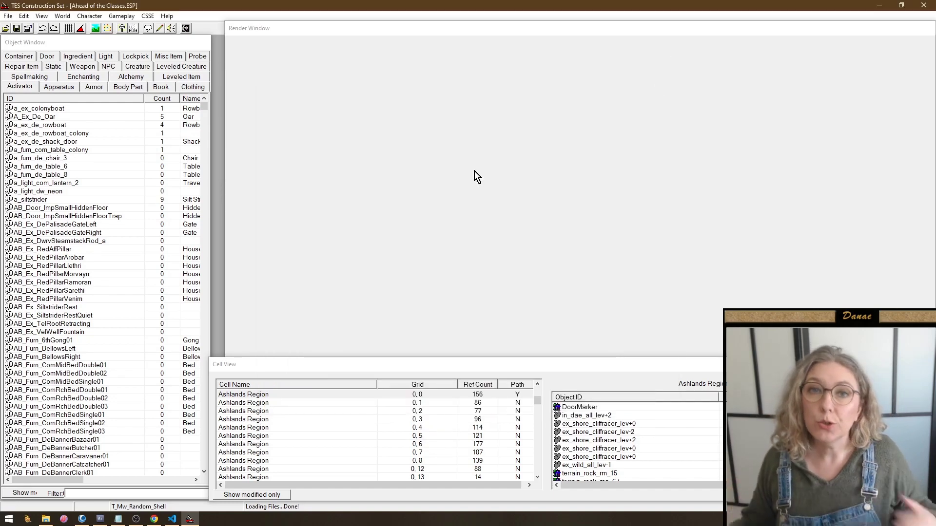
Load the ToddTest interior cell and focus the render view on the ken reference and its surroundings
{"action": "left_click", "coordinate": [266, 424]}
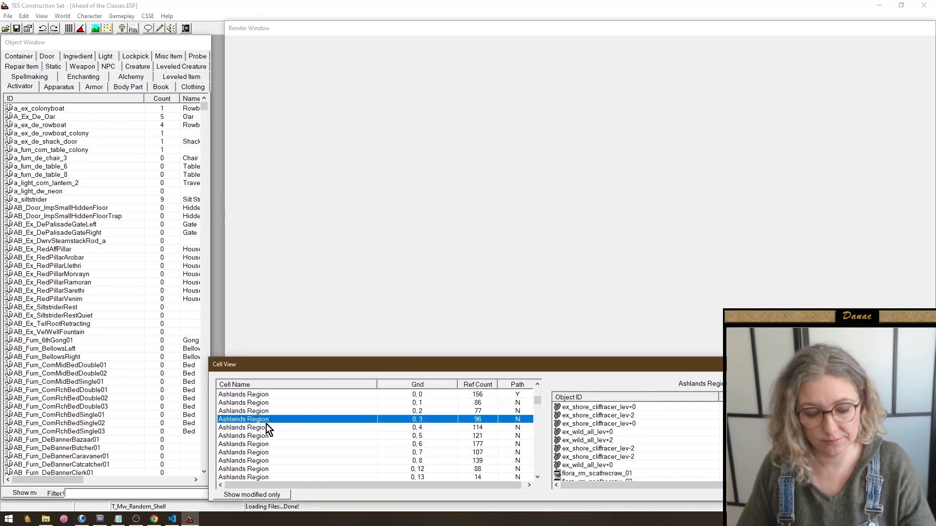
{"action": "type", "text": "todd"}
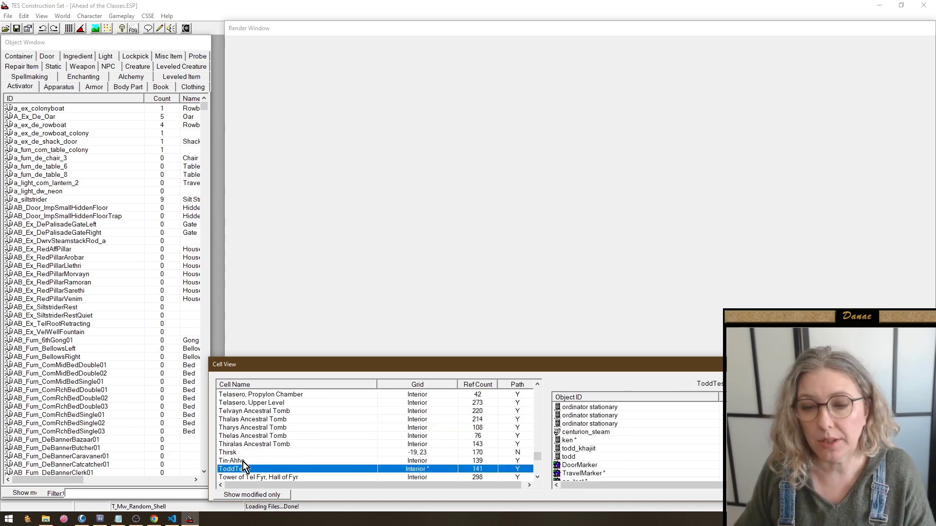
{"action": "double_click", "coordinate": [242, 469]}
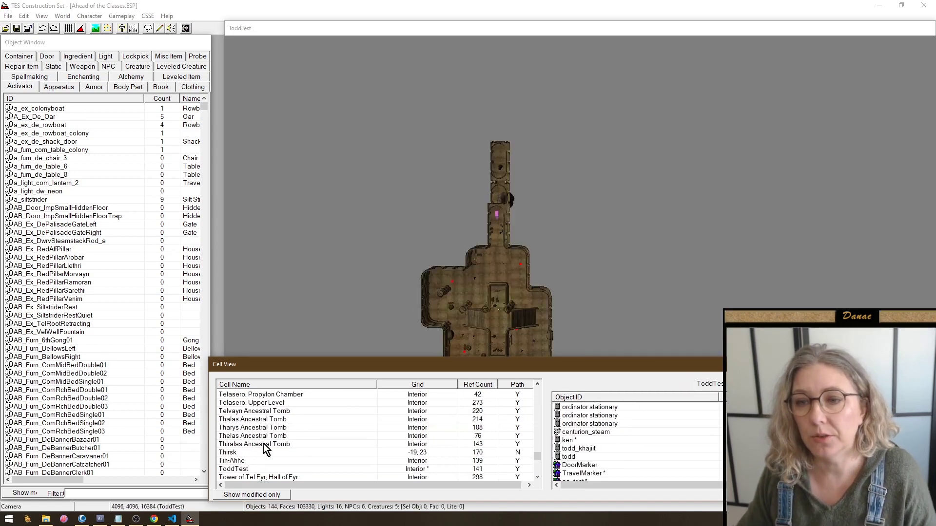
{"action": "double_click", "coordinate": [571, 441]}
{"action": "scroll", "coordinate": [504, 326], "scroll_direction": "down", "scroll_amount": 10}
{"action": "middle_click_drag", "start_coordinate": [554, 207], "coordinate": [544, 217]}
Delete the object by the side wall, the anvil and the crate behind it from the ToddTest cell
{"action": "left_click", "coordinate": [700, 211]}
{"action": "key", "text": "Delete"}
{"action": "left_click", "coordinate": [507, 229]}
{"action": "key", "text": "Delete"}
{"action": "left_click", "coordinate": [481, 182]}
{"action": "key", "text": "Delete"}
{"action": "left_click", "coordinate": [556, 159]}
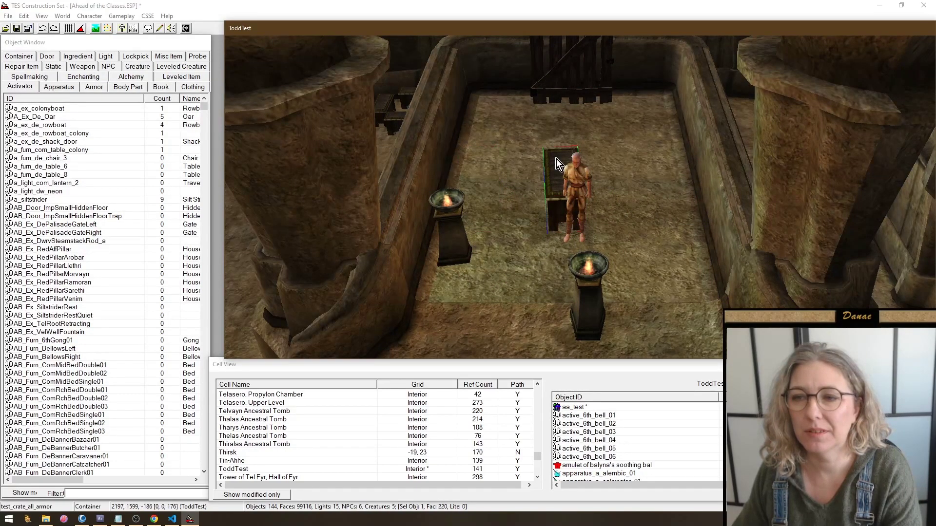
Undo the last two object deletions and select the anvil
{"action": "left_click", "coordinate": [43, 28]}
{"action": "left_click", "coordinate": [43, 27]}
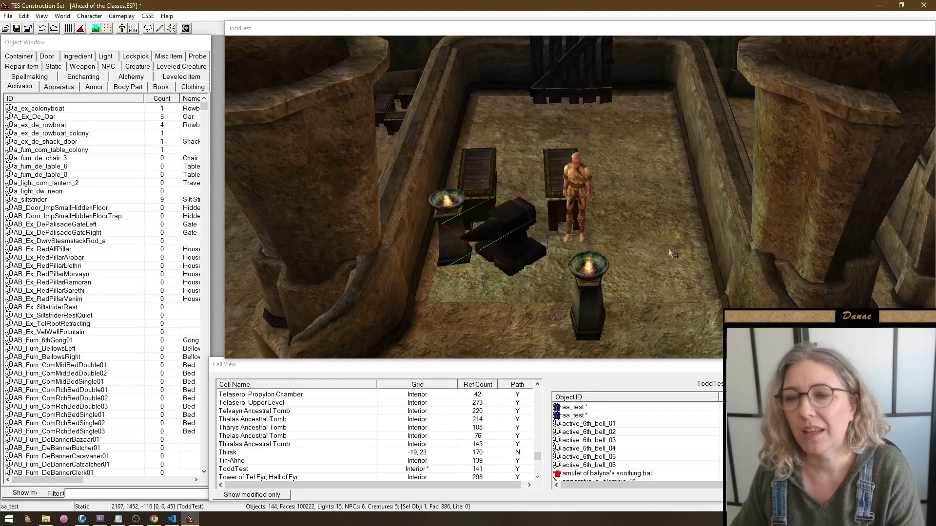
{"action": "left_click", "coordinate": [501, 242]}
Save the current editor state to QuickStart from the render view
{"action": "left_click", "coordinate": [605, 253]}
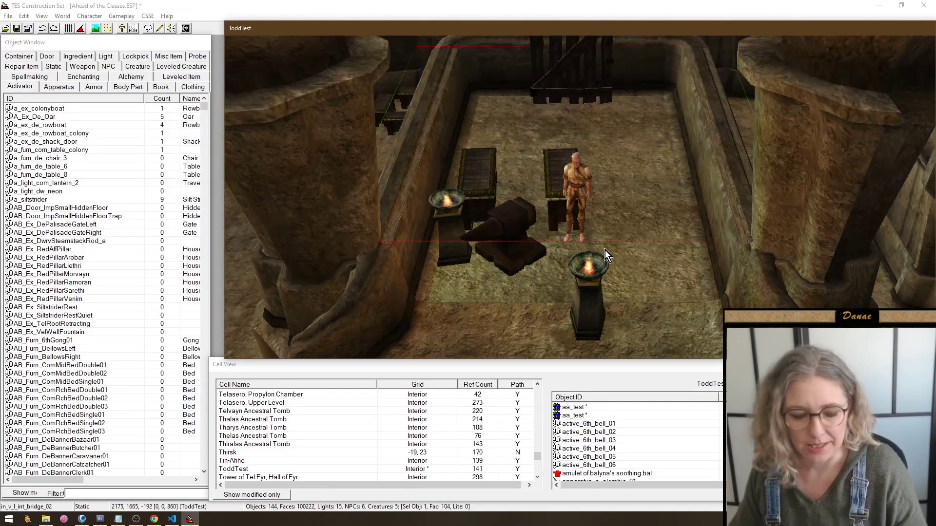
{"action": "right_click", "coordinate": [605, 250]}
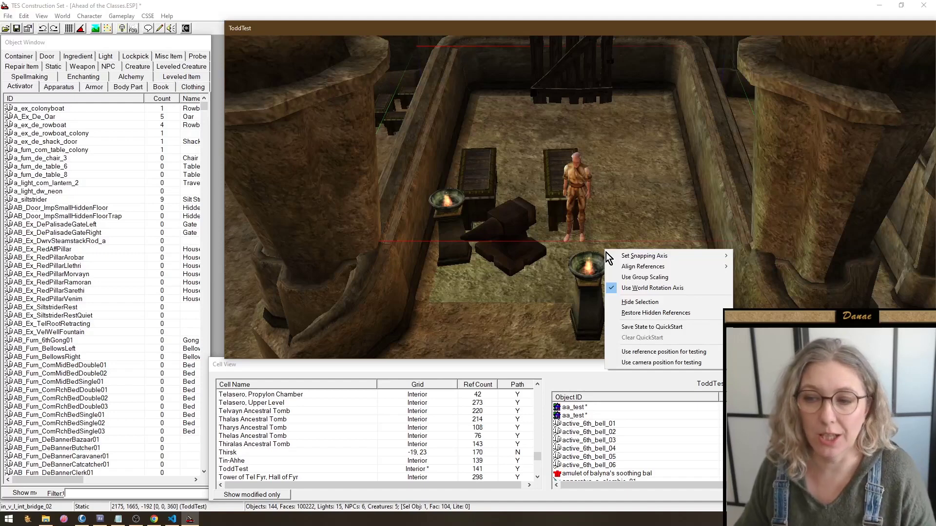
{"action": "left_click", "coordinate": [649, 328]}
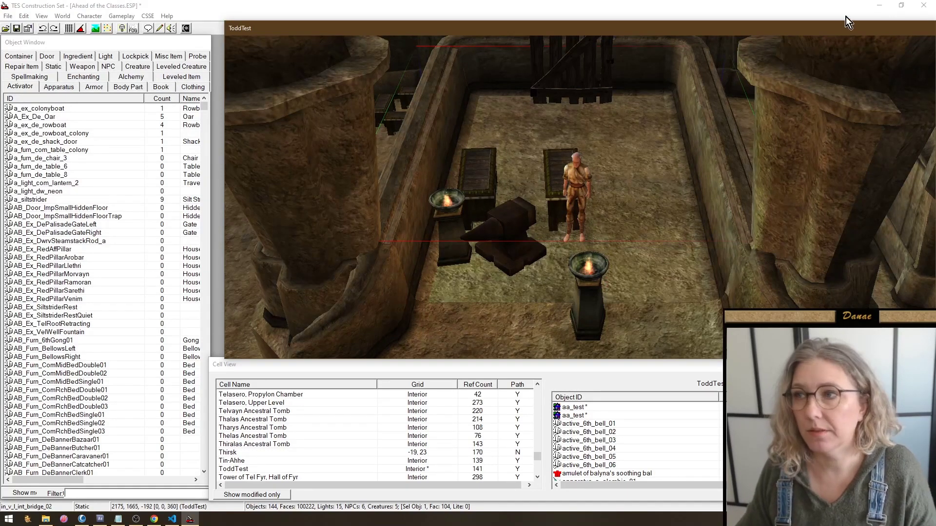
Close the editor without saving the plugin changes and relaunch it from the Morrowind - Modding folder
{"action": "left_click", "coordinate": [923, 6]}
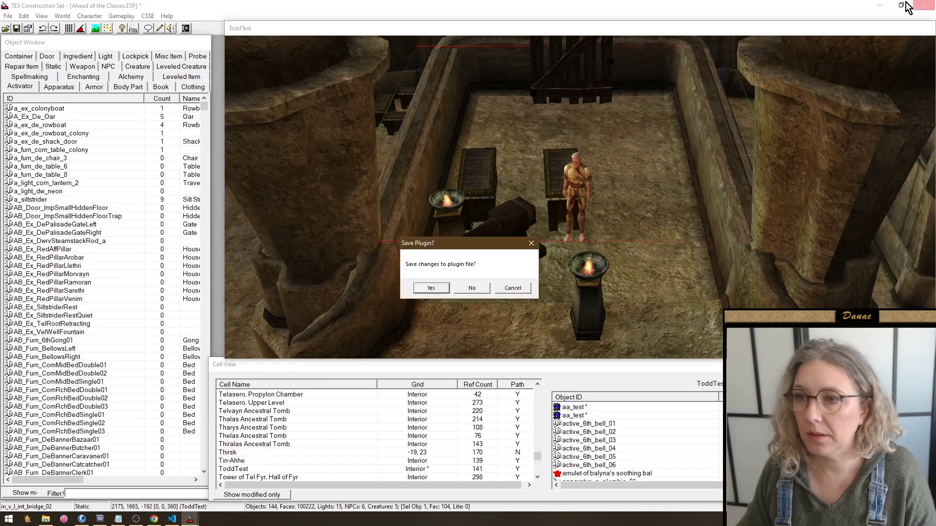
{"action": "left_click", "coordinate": [471, 288]}
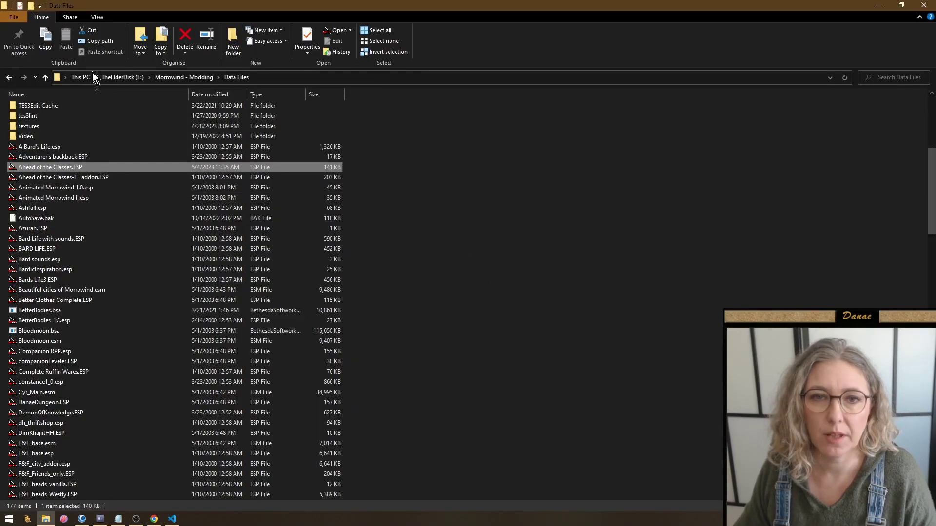
{"action": "left_click", "coordinate": [184, 77]}
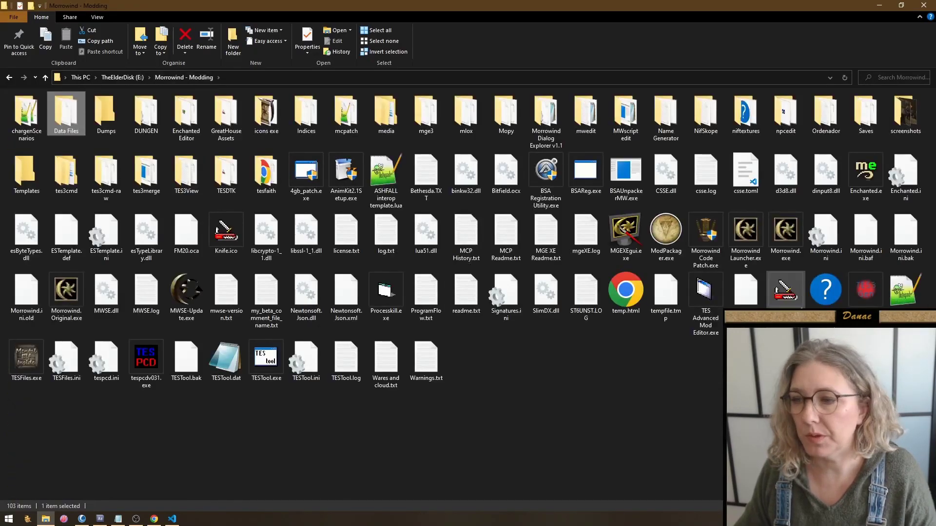
{"action": "double_click", "coordinate": [784, 290]}
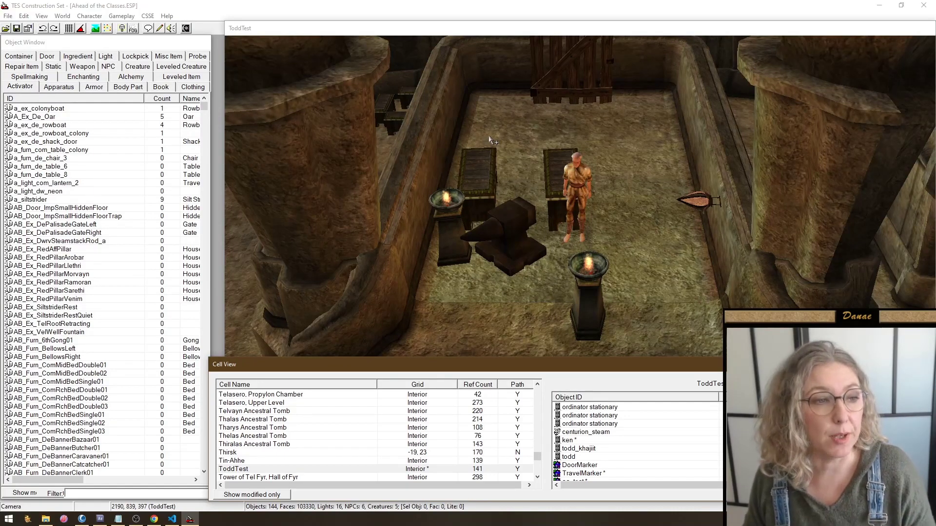
Browse the Static objects in the Object Window, jumping to the IDs that begin with "fu", and reposition the window
{"action": "left_click", "coordinate": [141, 43]}
{"action": "left_click_drag", "start_coordinate": [154, 41], "coordinate": [229, 18]}
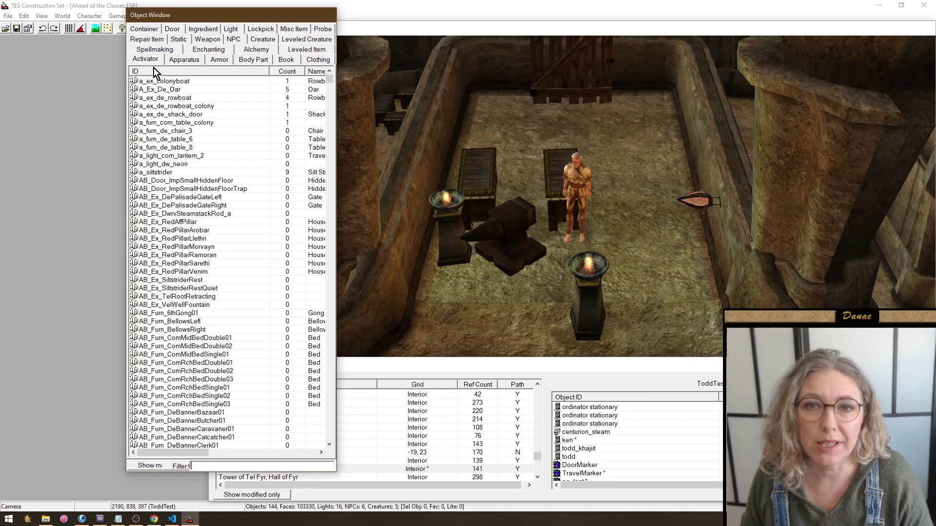
{"action": "left_click", "coordinate": [181, 40]}
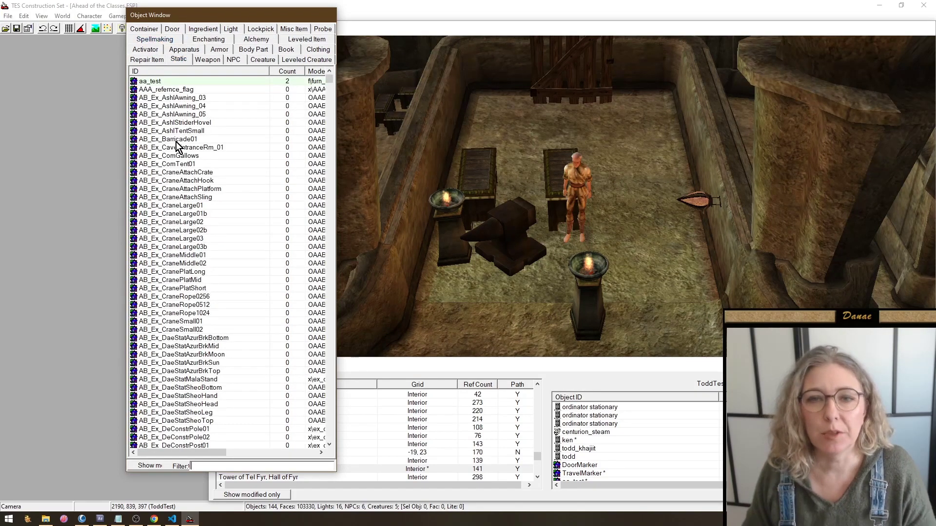
{"action": "left_click", "coordinate": [176, 140]}
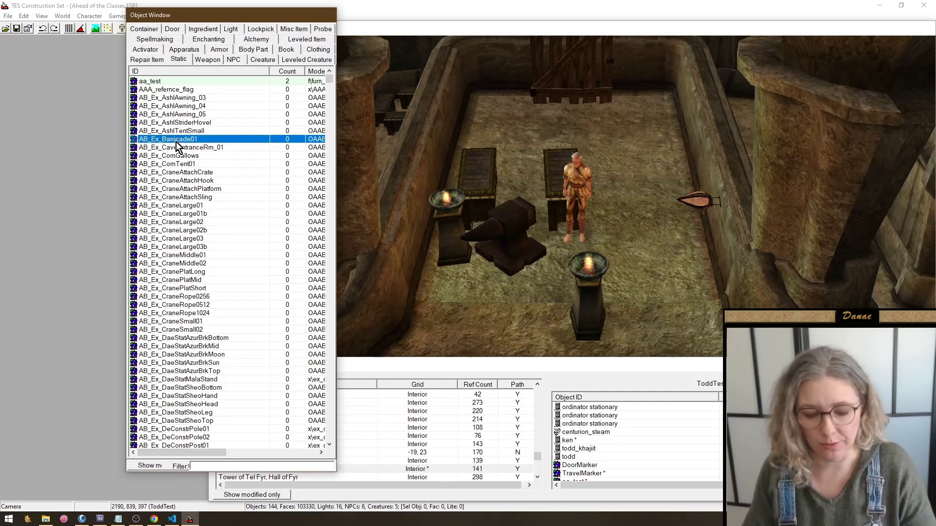
{"action": "type", "text": "fu"}
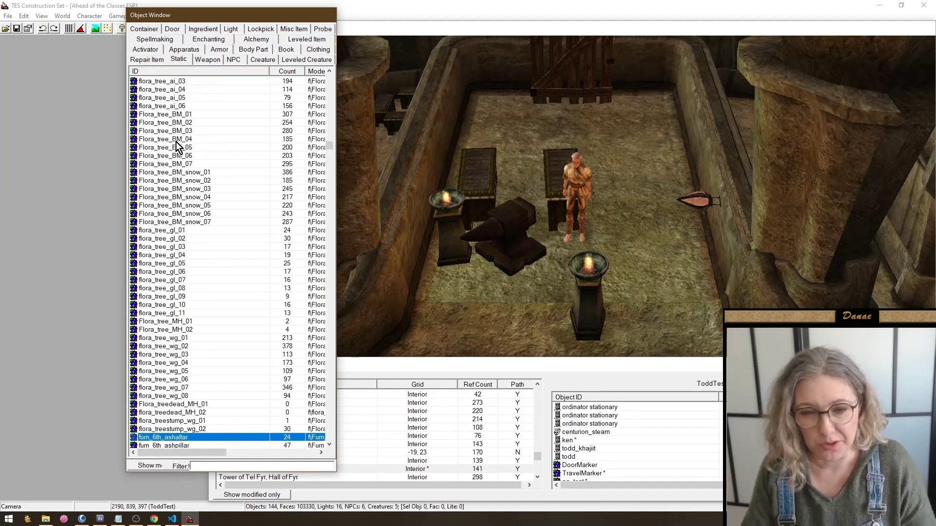
{"action": "scroll", "coordinate": [238, 224], "scroll_direction": "down", "scroll_amount": 6}
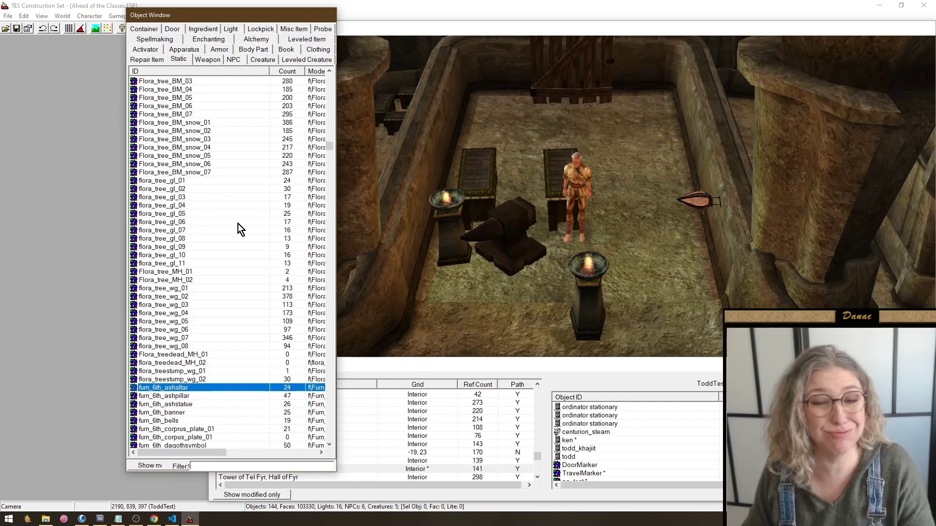
{"action": "scroll", "coordinate": [236, 224], "scroll_direction": "down", "scroll_amount": 9}
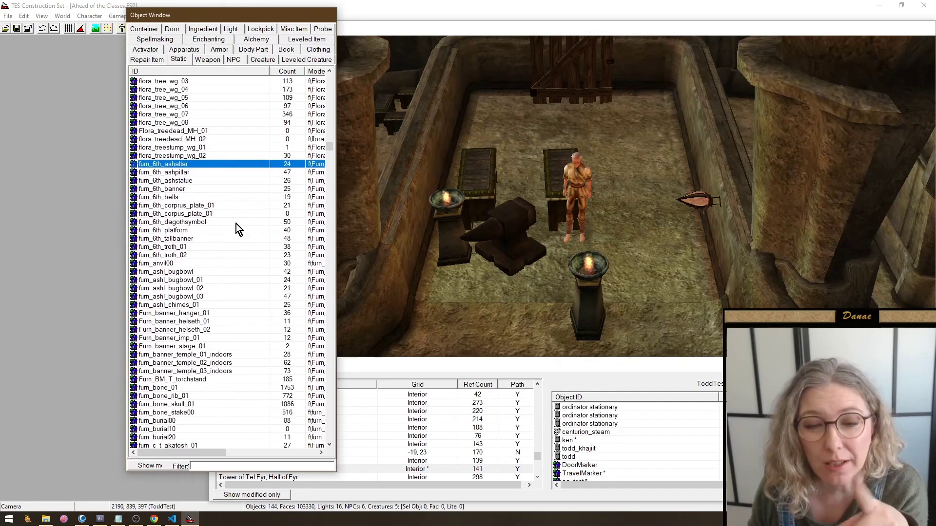
{"action": "scroll", "coordinate": [236, 228], "scroll_direction": "down", "scroll_amount": 6}
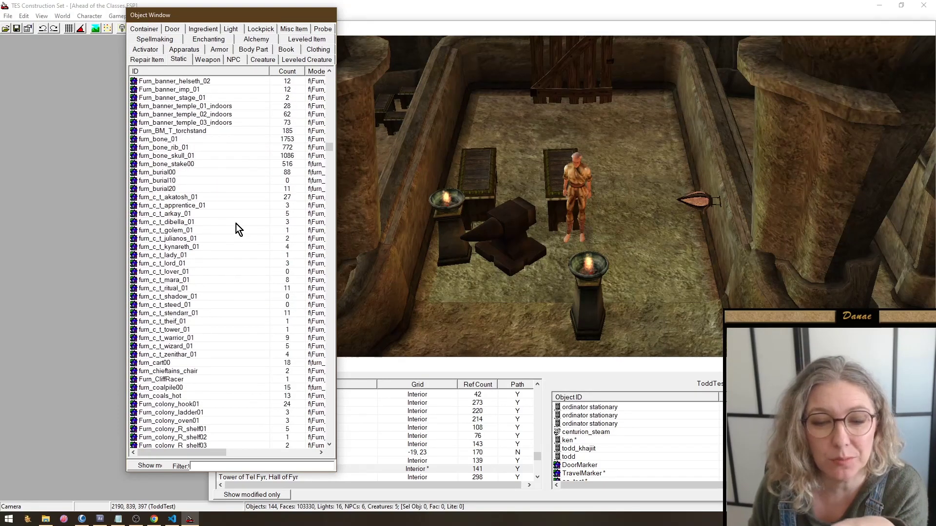
{"action": "left_click_drag", "start_coordinate": [215, 19], "coordinate": [129, 51]}
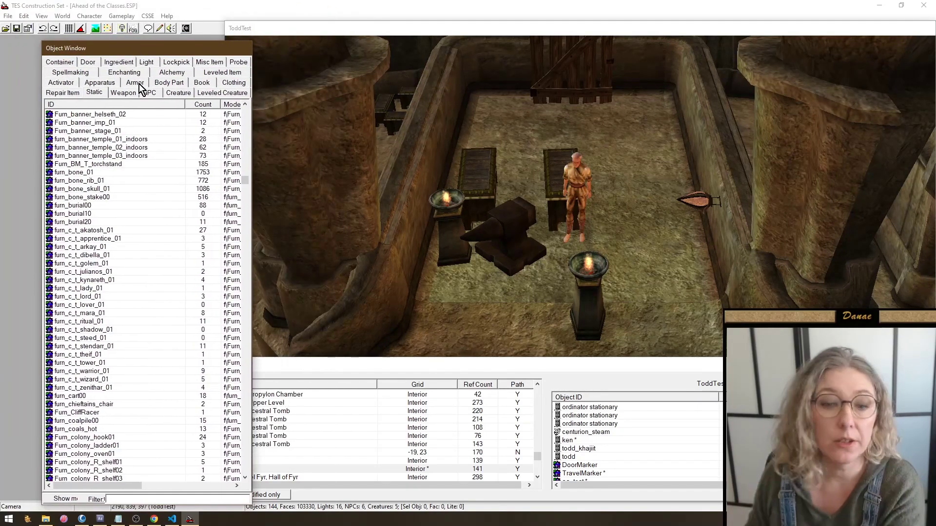
Filter the Static list in the Object Window by "anvil"
{"action": "left_click", "coordinate": [131, 497]}
{"action": "type", "text": "an"}
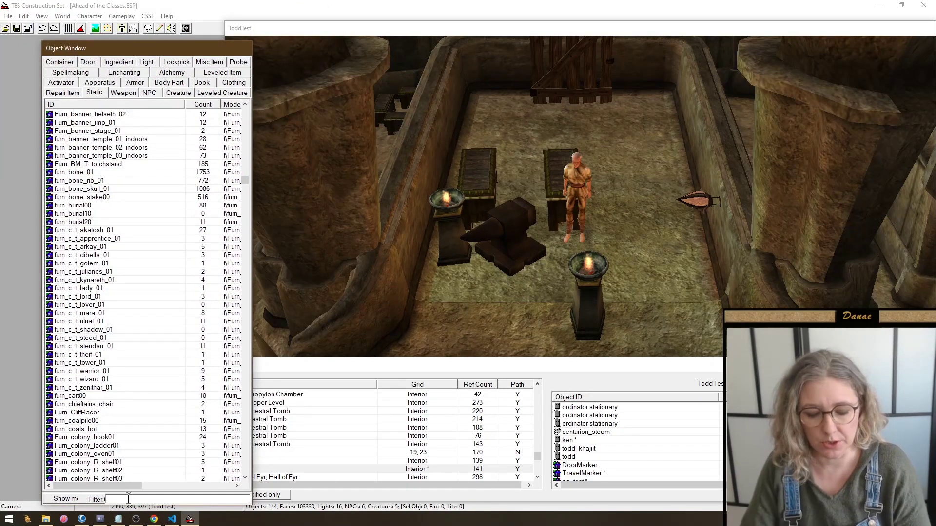
{"action": "type", "text": "vil"}
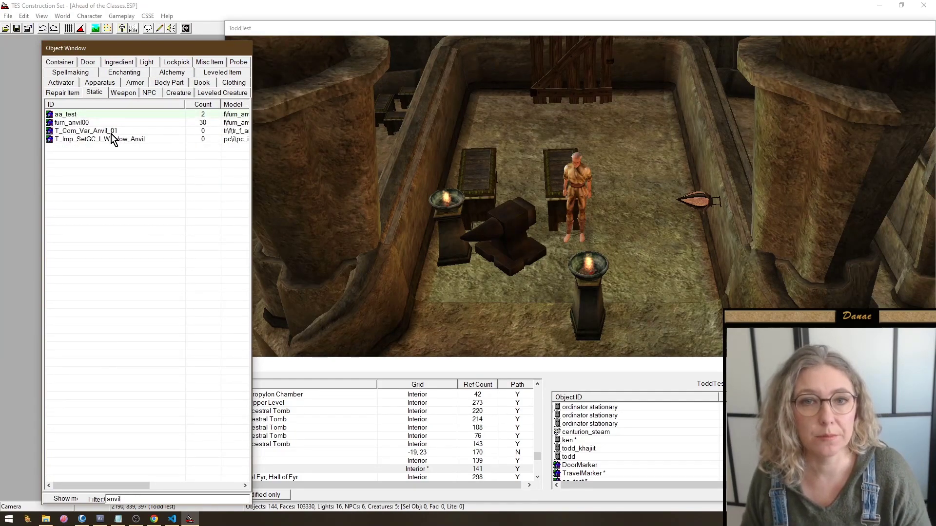
Run a text search for "anvil", find the static furn_anvil00 among the object results, and close the search
{"action": "left_click", "coordinate": [25, 17]}
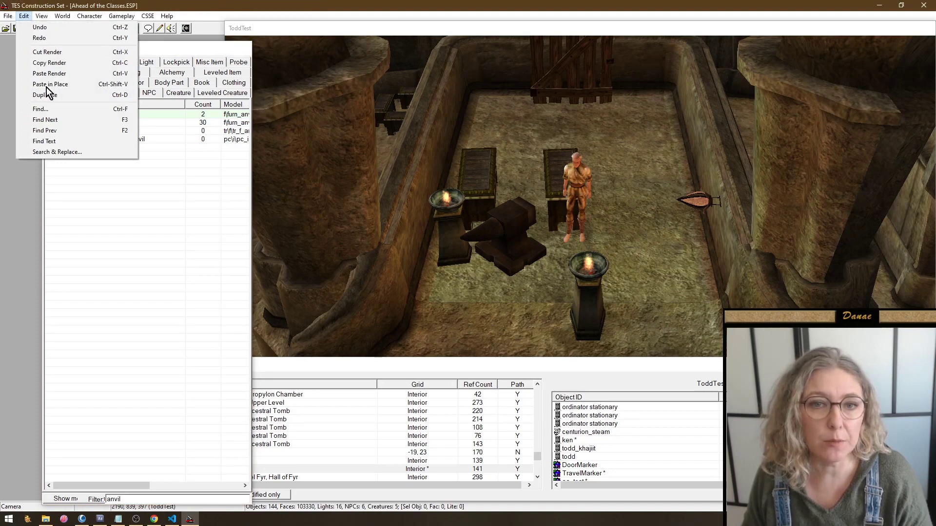
{"action": "left_click", "coordinate": [48, 141]}
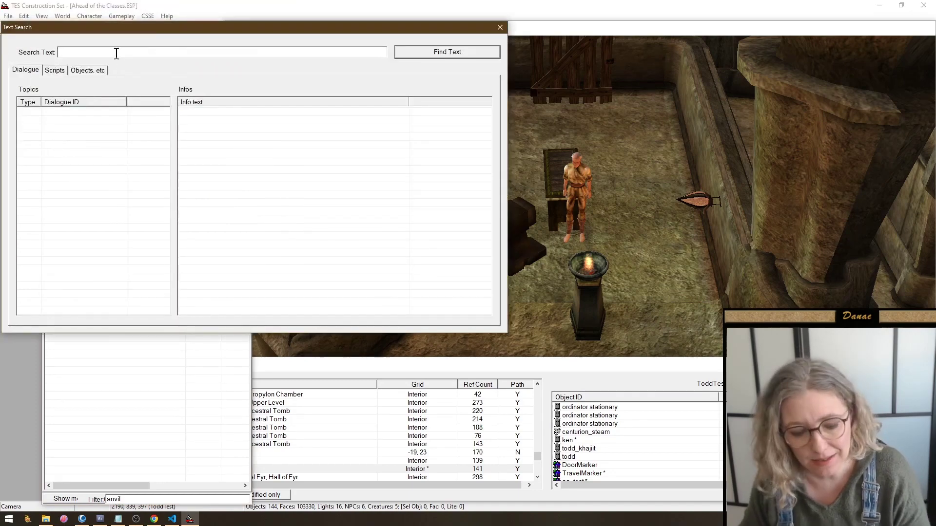
{"action": "type", "text": "anvil"}
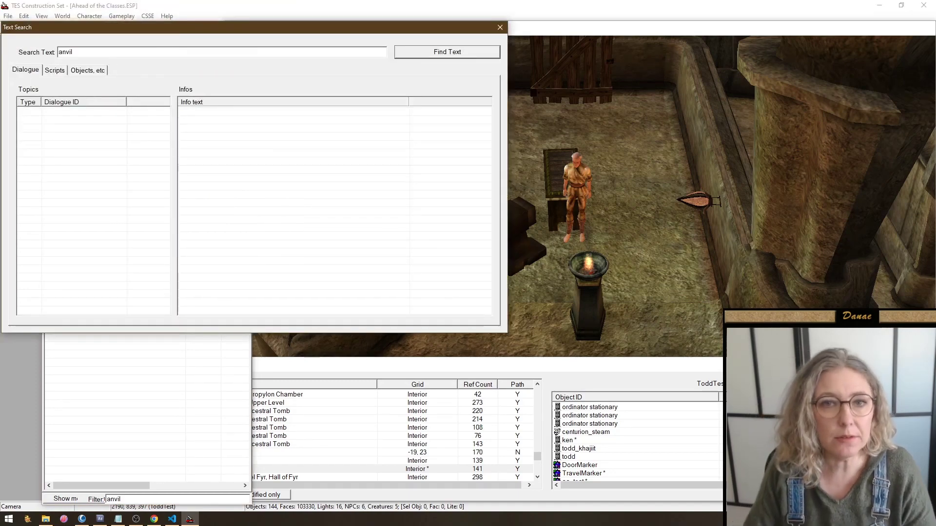
{"action": "left_click", "coordinate": [83, 72]}
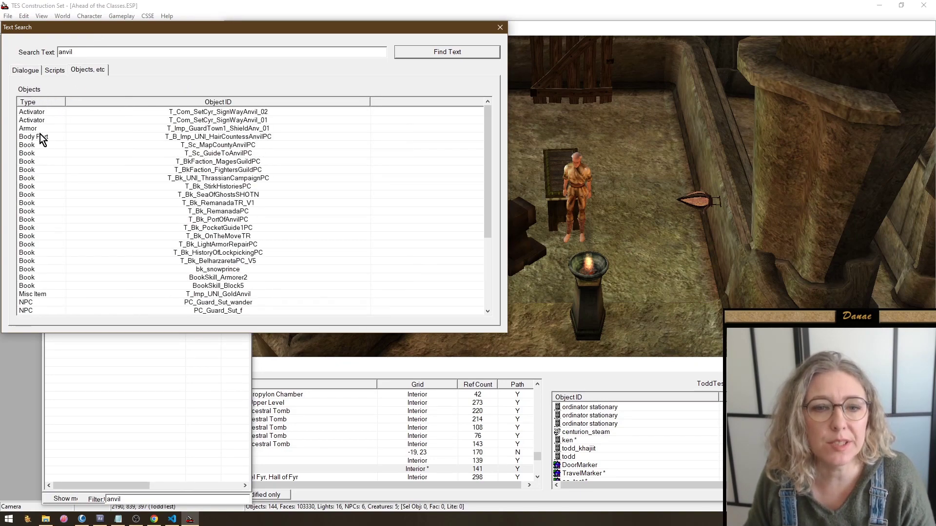
{"action": "scroll", "coordinate": [52, 192], "scroll_direction": "down", "scroll_amount": 5}
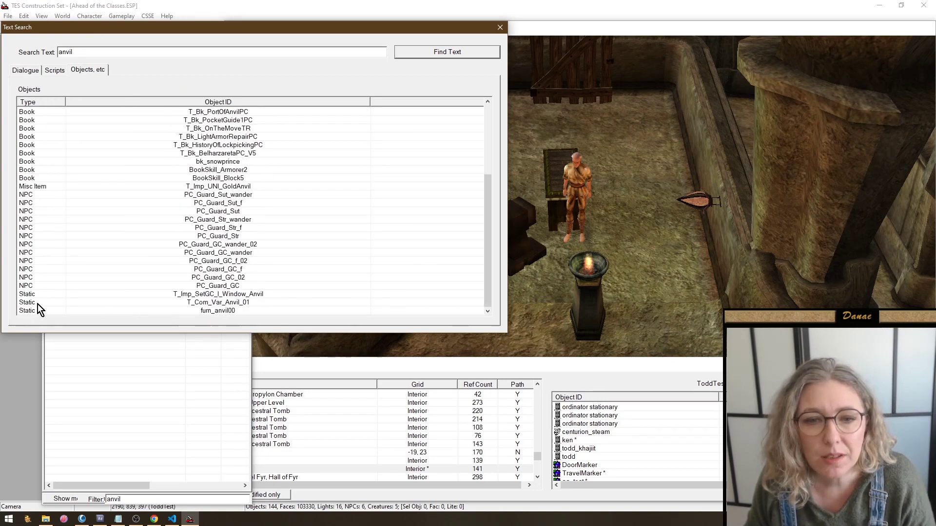
{"action": "left_click", "coordinate": [23, 312]}
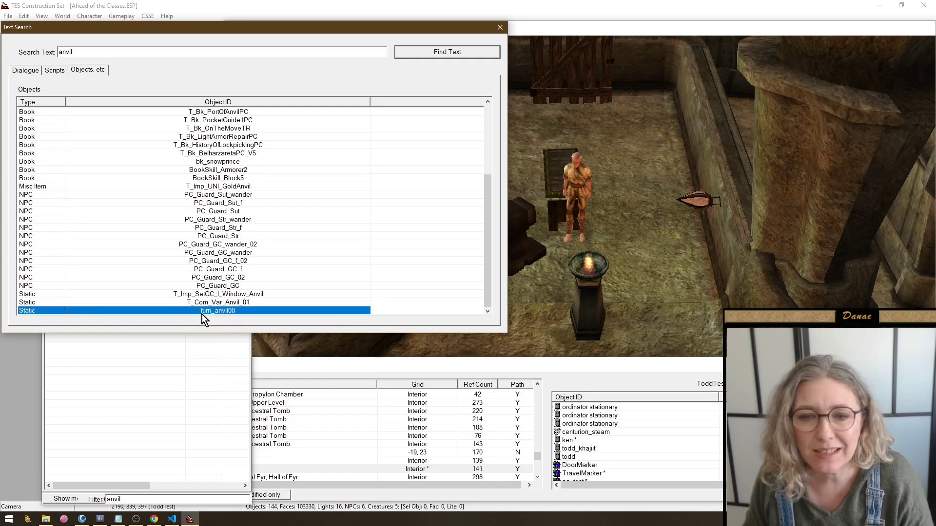
{"action": "left_click", "coordinate": [497, 27]}
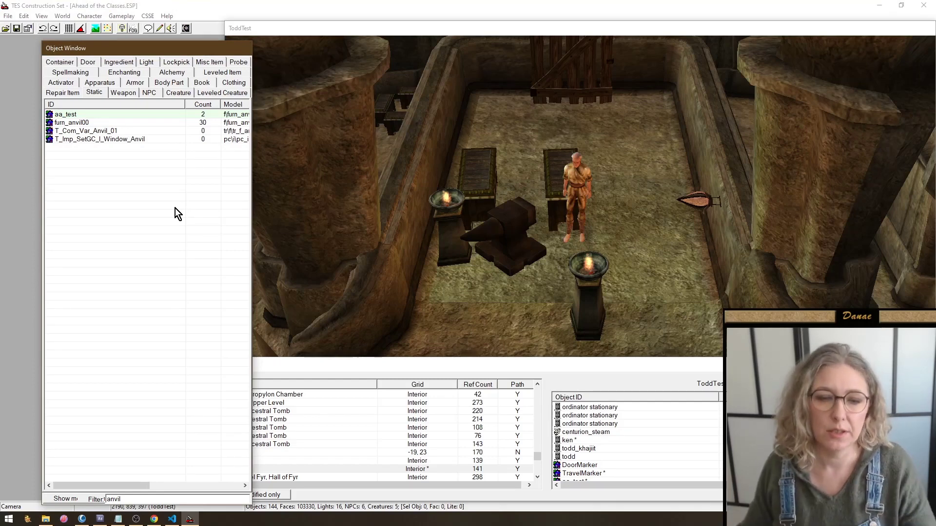
Move the aa_test anvil in the ToddTest cell to the floor just in front of the standing figure
{"action": "left_click_drag", "start_coordinate": [503, 239], "coordinate": [494, 255]}
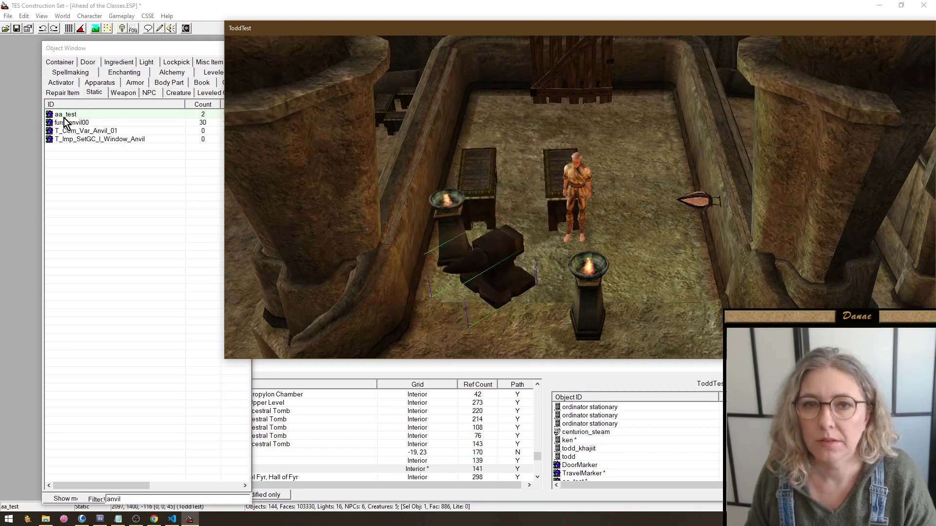
{"action": "left_click_drag", "start_coordinate": [424, 234], "coordinate": [531, 215]}
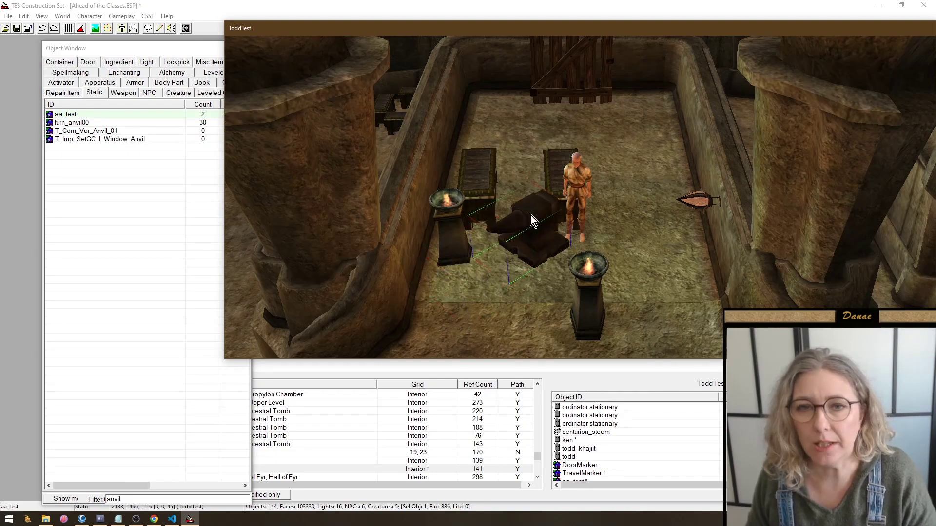
{"action": "left_click", "coordinate": [186, 206]}
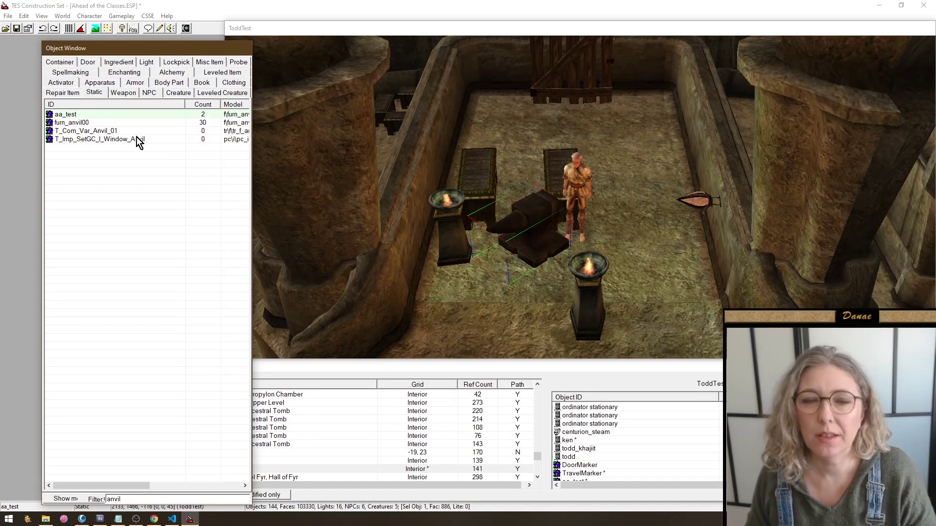
Delete the placed anvil from the ToddTest cell and delete its aa_test entry in the Static list
{"action": "left_click", "coordinate": [536, 222]}
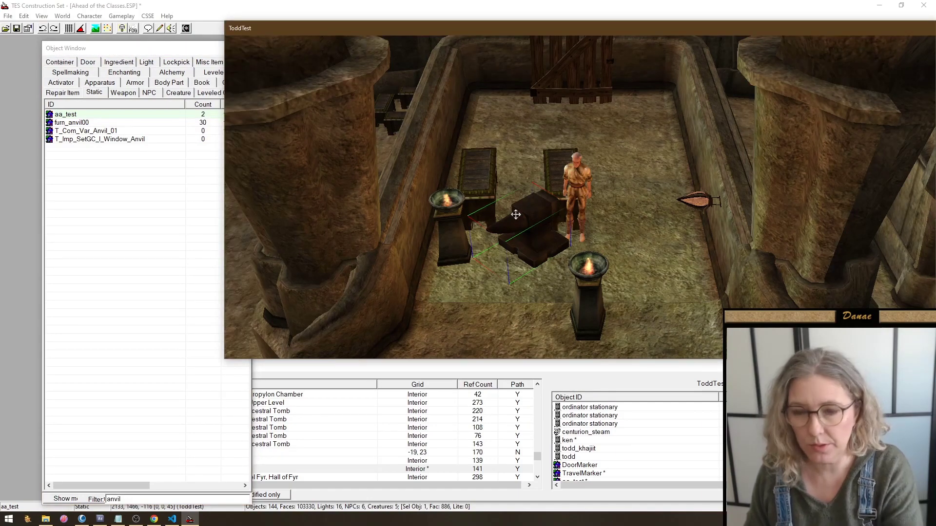
{"action": "key", "text": "Delete"}
{"action": "left_click", "coordinate": [84, 116]}
{"action": "key", "text": "Delete"}
{"action": "key", "text": "Escape"}
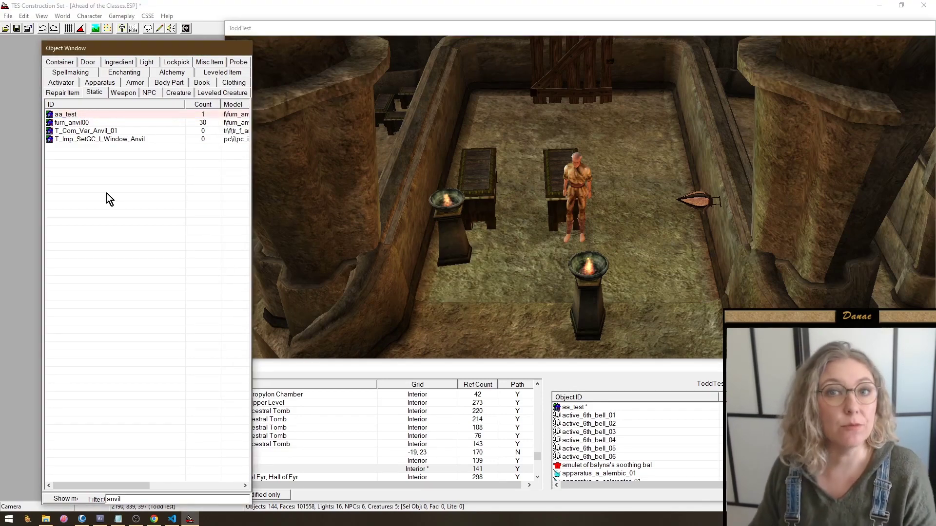
Shift the Object Window clear of the render view and remove its "anvil" filter
{"action": "left_click_drag", "start_coordinate": [126, 47], "coordinate": [92, 43]}
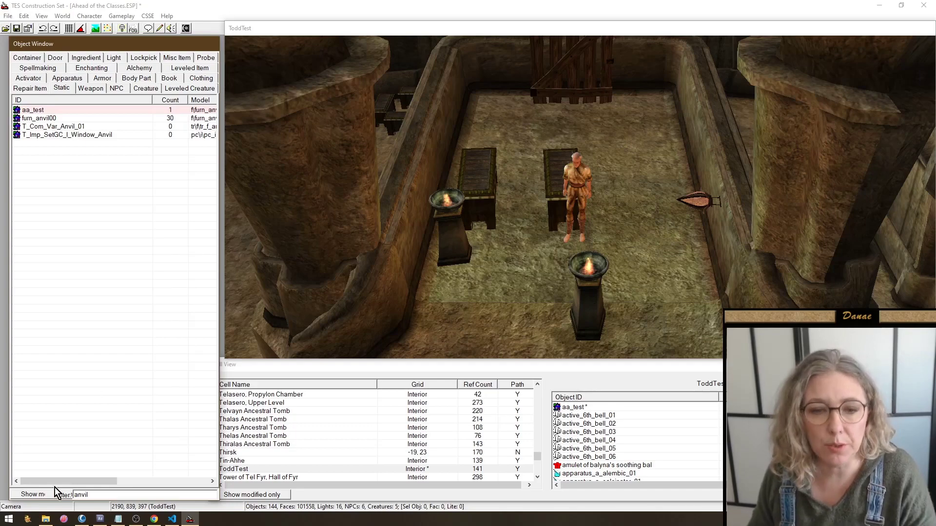
{"action": "double_click", "coordinate": [95, 495]}
{"action": "key", "text": "BackSpace"}
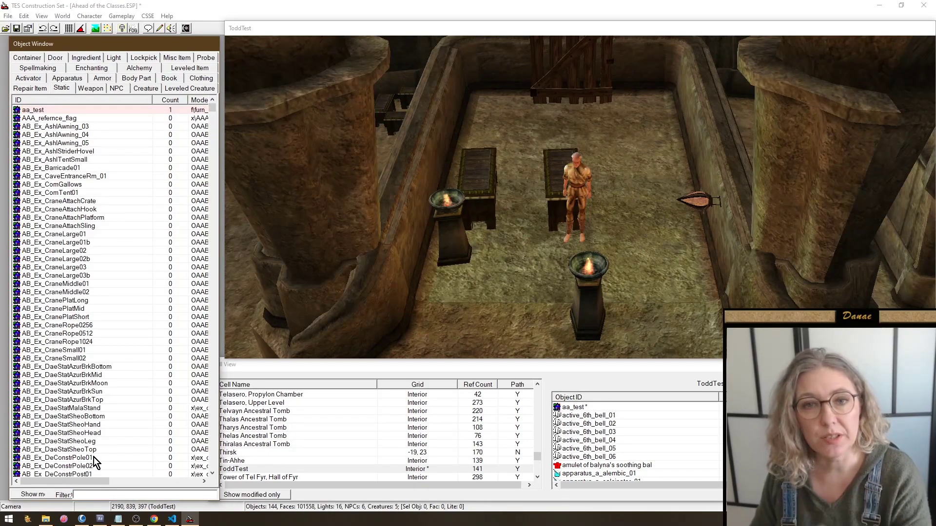
Widen the Object Window, restrict it to modified objects, and check the Weapon, NPC, Creature and Alchemy categories
{"action": "left_click_drag", "start_coordinate": [218, 325], "coordinate": [250, 274]}
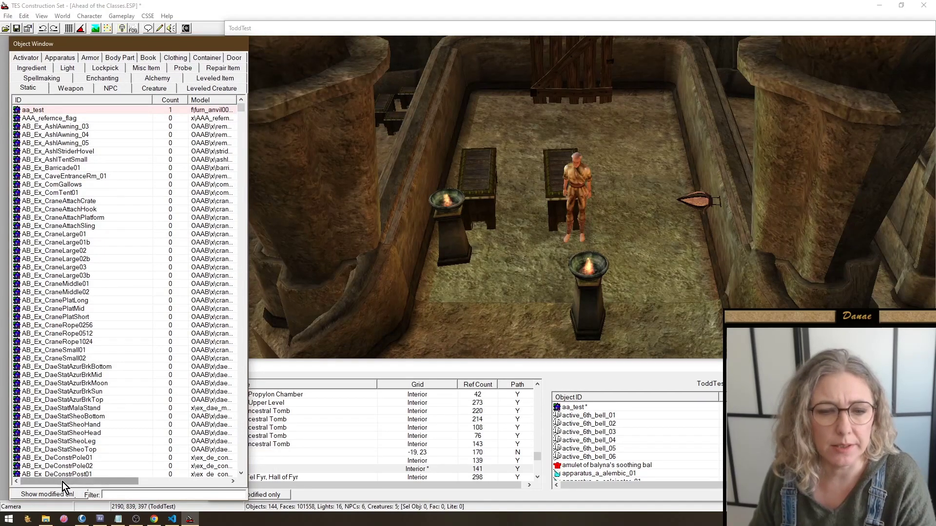
{"action": "left_click", "coordinate": [36, 495]}
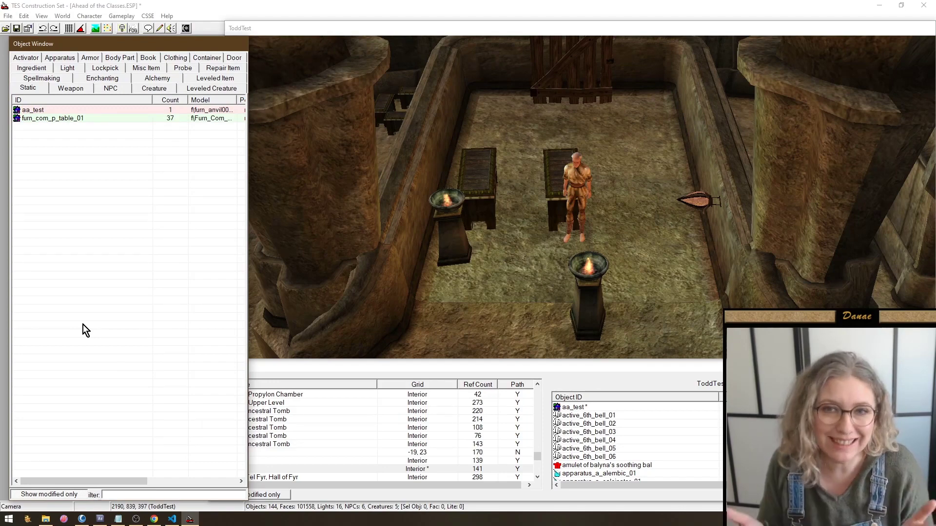
{"action": "left_click", "coordinate": [71, 91]}
{"action": "left_click", "coordinate": [104, 91]}
{"action": "left_click", "coordinate": [155, 90]}
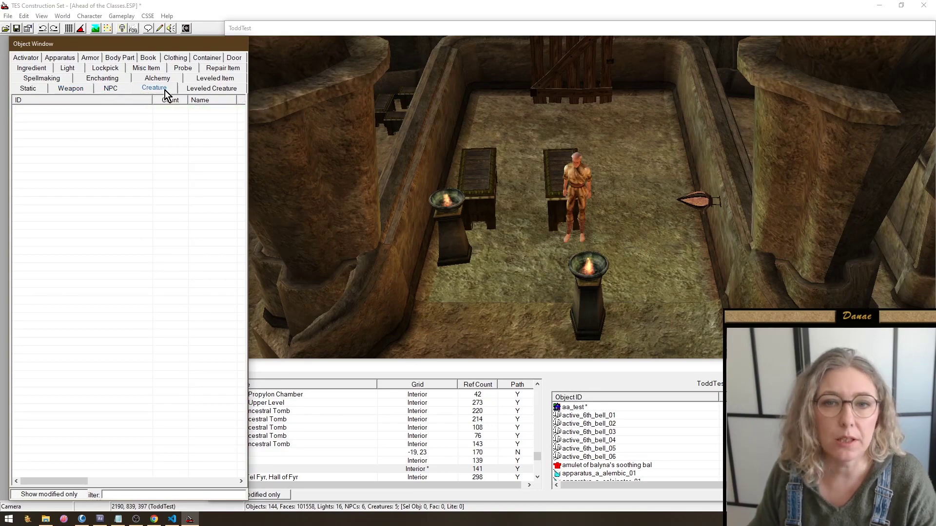
{"action": "left_click", "coordinate": [155, 79]}
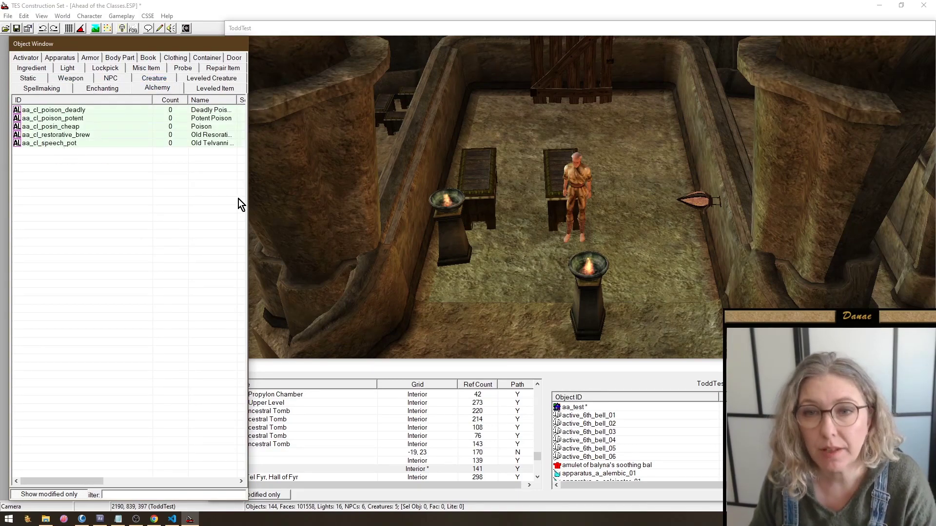
Show all Alchemy objects again and sort them by Modified, widening the Object Window for this and narrowing it again
{"action": "left_click_drag", "start_coordinate": [247, 200], "coordinate": [704, 204]}
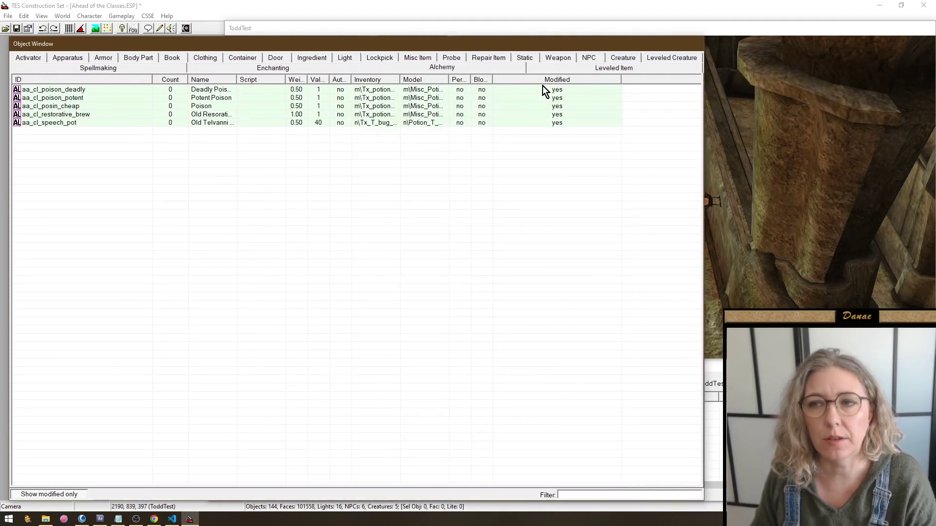
{"action": "left_click", "coordinate": [77, 495]}
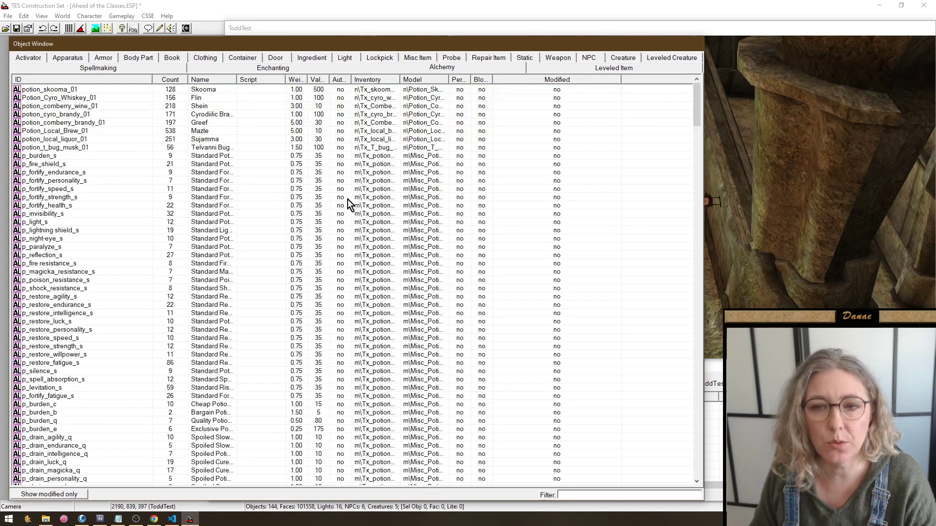
{"action": "left_click", "coordinate": [567, 81]}
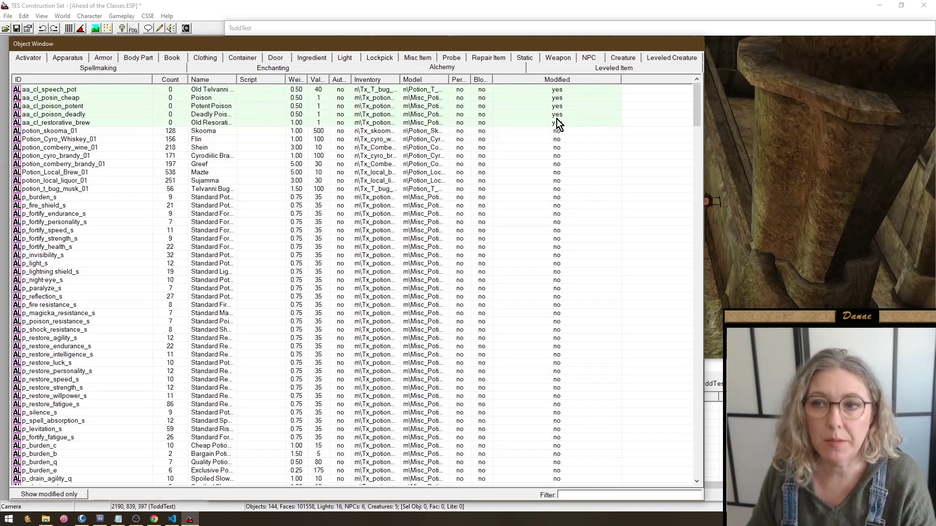
{"action": "left_click_drag", "start_coordinate": [704, 159], "coordinate": [214, 149]}
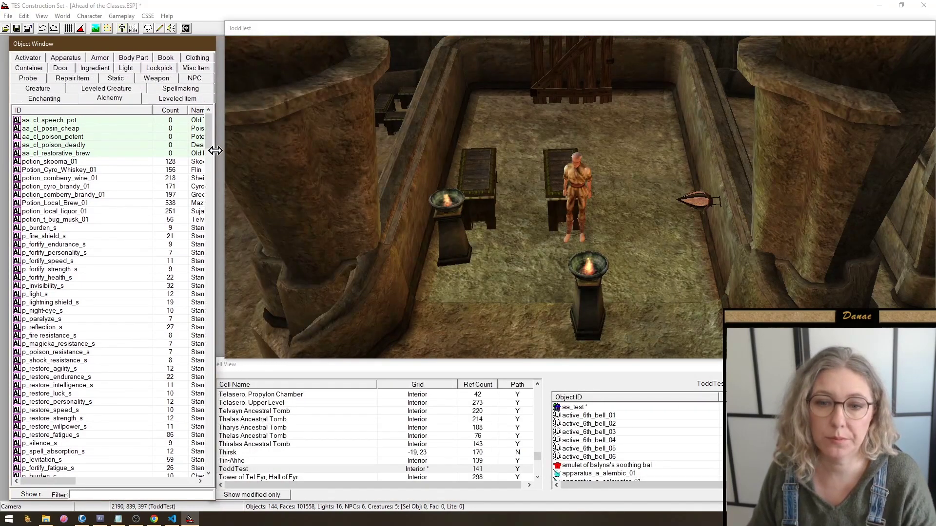
Restrict the Cell View to modified cells and objects, and place its window below the render view
{"action": "left_click_drag", "start_coordinate": [269, 367], "coordinate": [244, 197]}
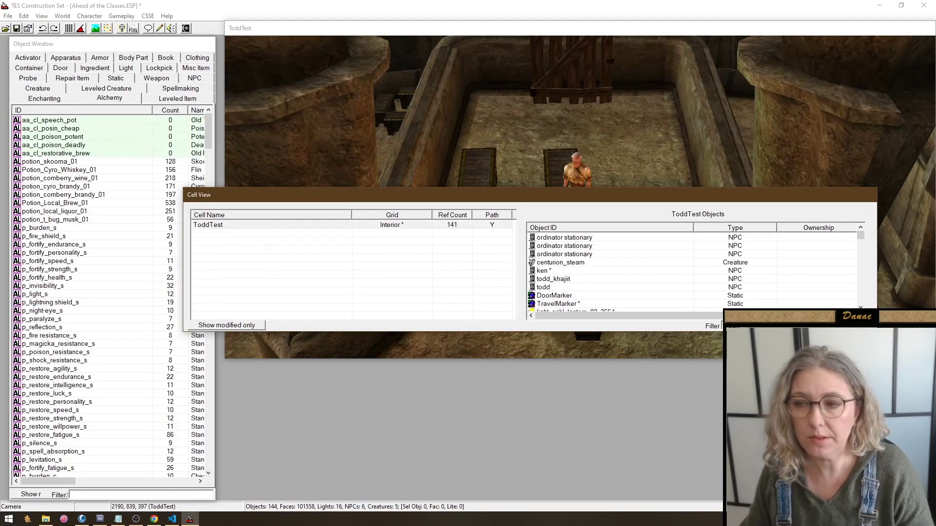
{"action": "left_click", "coordinate": [227, 325]}
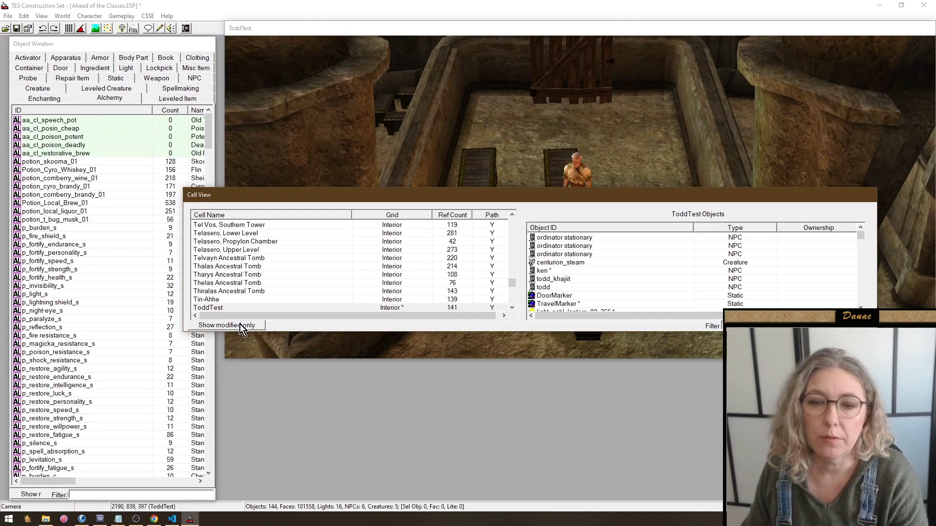
{"action": "left_click", "coordinate": [227, 325]}
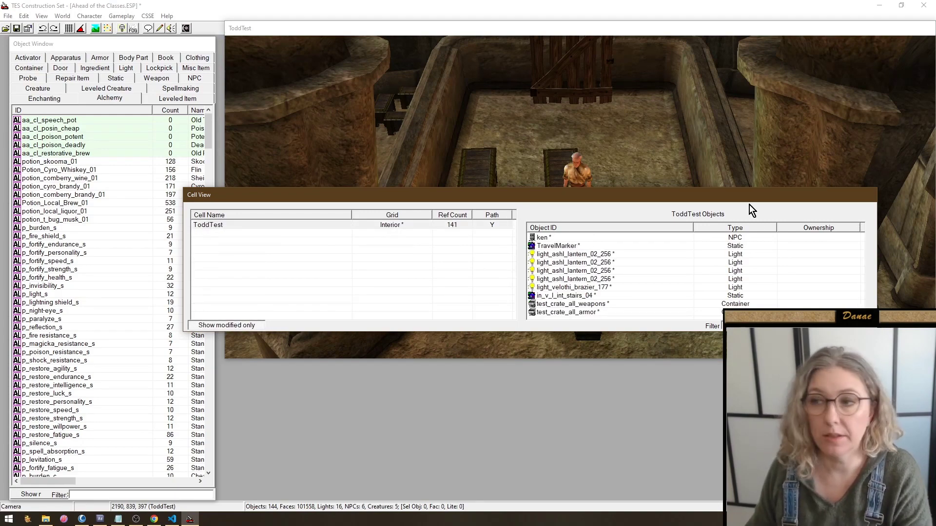
{"action": "left_click_drag", "start_coordinate": [692, 200], "coordinate": [730, 355]}
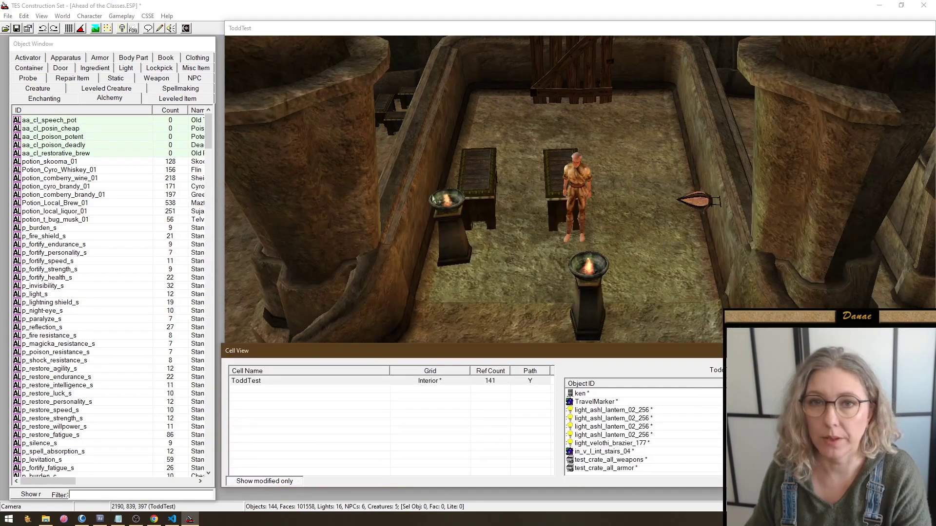
Open the Dialogue window and examine responses for the topics acrobatics, Ahemmusa Nerevarine and Airan's Teeth
{"action": "left_click", "coordinate": [148, 29]}
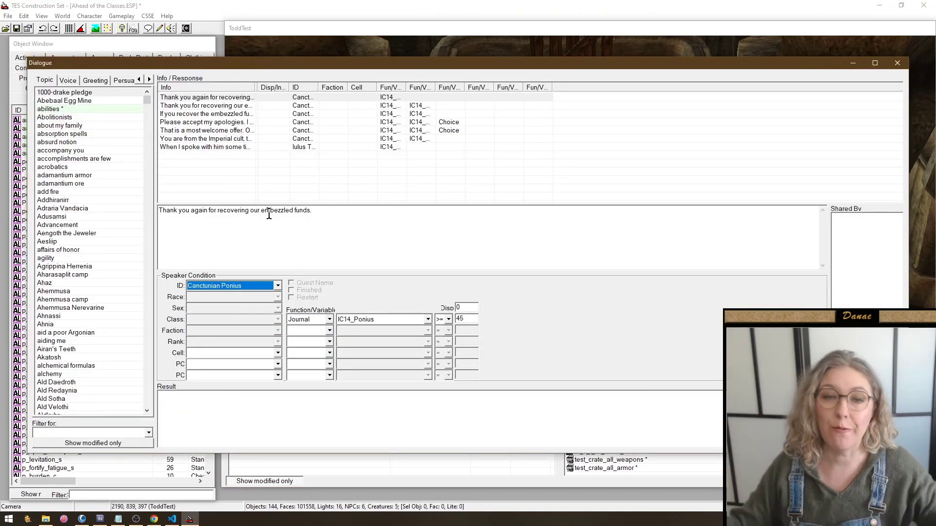
{"action": "left_click", "coordinate": [70, 166]}
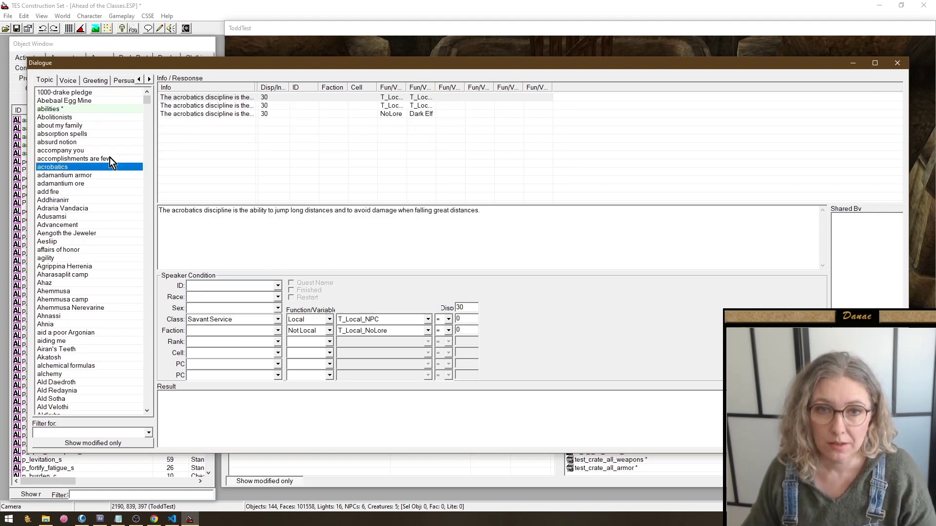
{"action": "left_click", "coordinate": [221, 106]}
{"action": "left_click", "coordinate": [83, 308]}
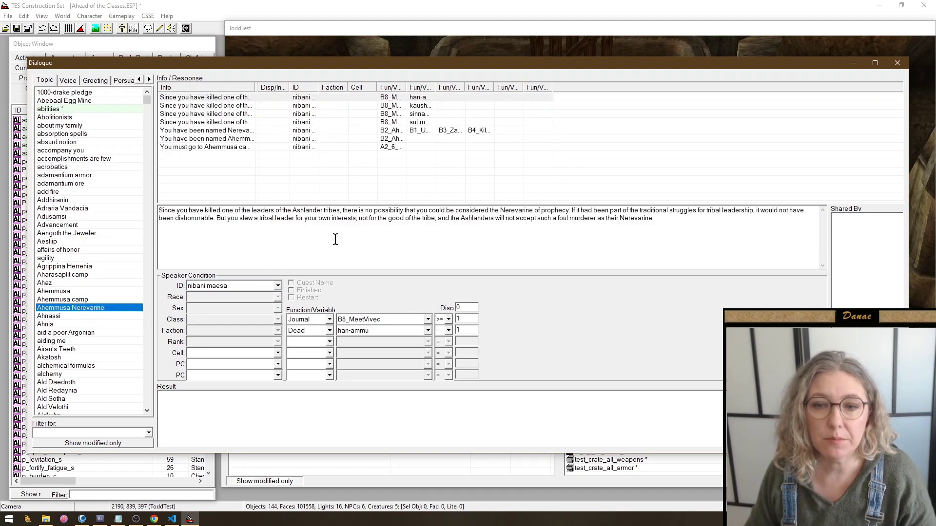
{"action": "left_click", "coordinate": [244, 123]}
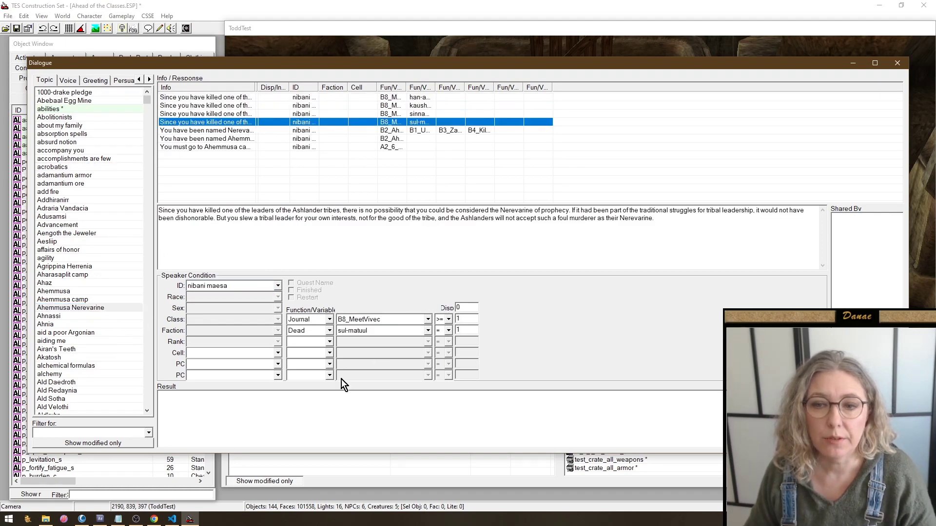
{"action": "left_click", "coordinate": [60, 349]}
{"action": "left_click", "coordinate": [210, 106]}
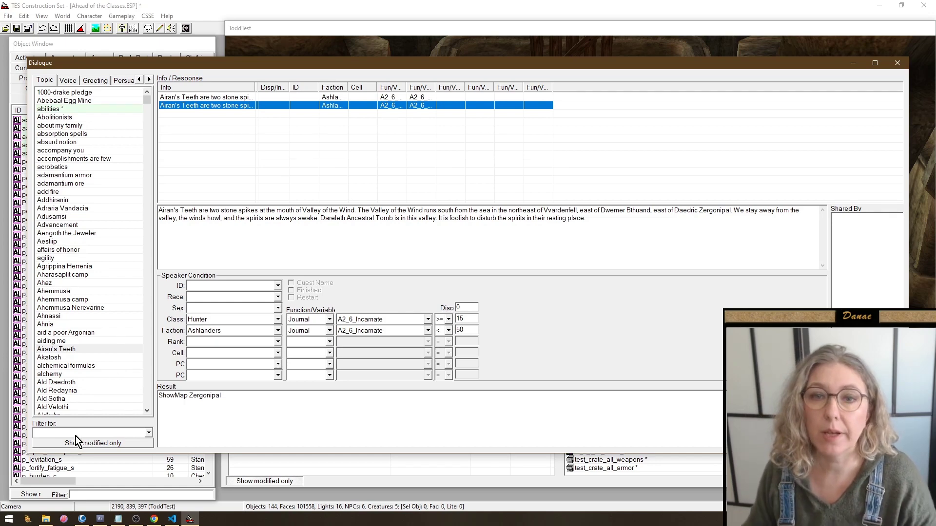
Restrict the Dialogue window to modified entries and view the modified Journal entries
{"action": "left_click", "coordinate": [88, 444]}
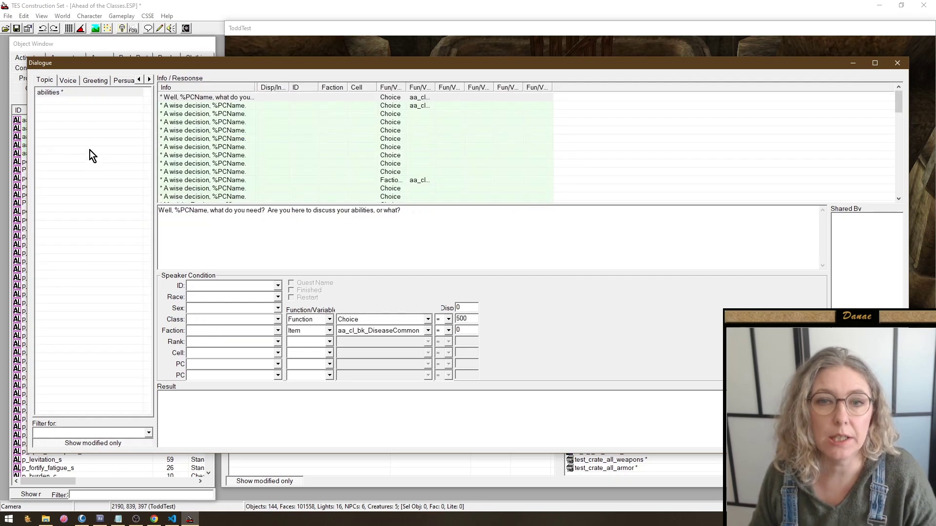
{"action": "left_click", "coordinate": [149, 79]}
{"action": "left_click", "coordinate": [149, 79]}
{"action": "left_click", "coordinate": [118, 80]}
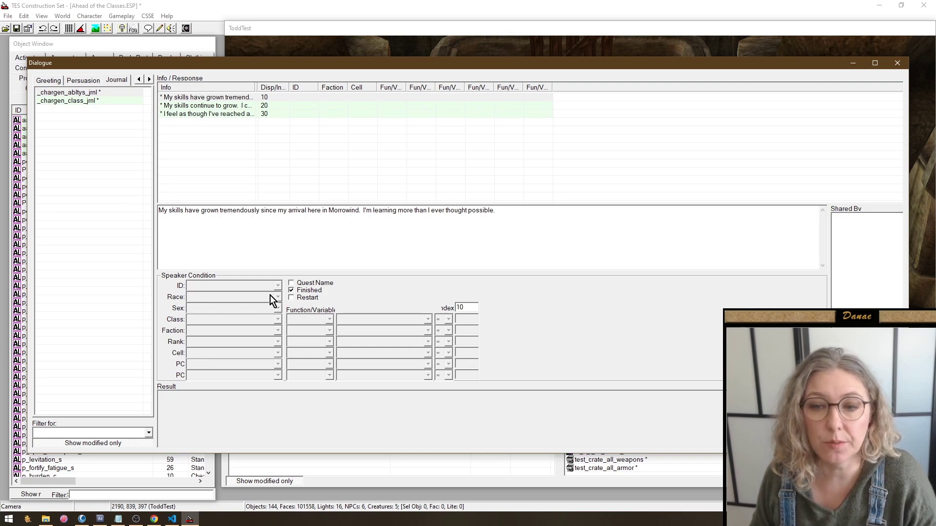
Display the modified abilities topic in the Dialogue window and select the fourth response in its list
{"action": "left_click", "coordinate": [139, 80]}
{"action": "left_click", "coordinate": [139, 80]}
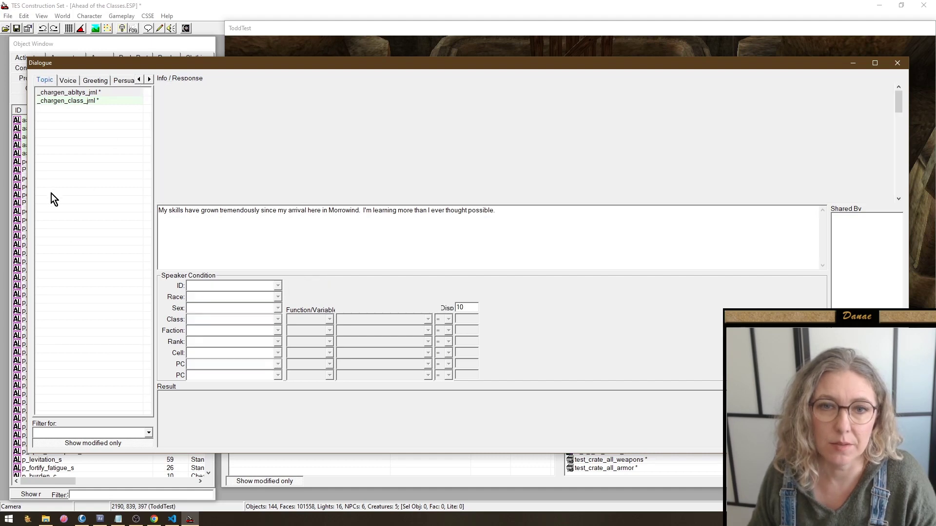
{"action": "left_click", "coordinate": [68, 88]}
{"action": "left_click", "coordinate": [280, 123]}
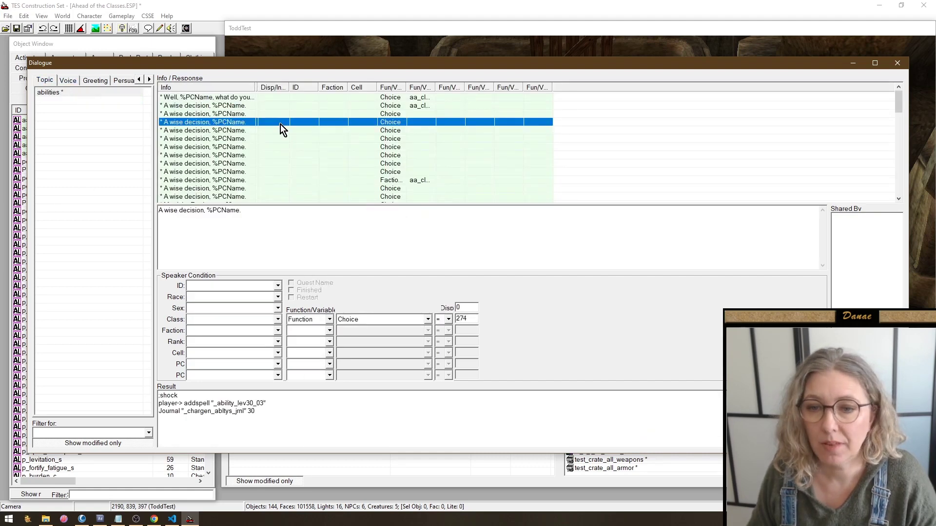
Add a second condition of type Item to the selected response, with aa_cl_bk_DiseaseCommon as its item
{"action": "left_click", "coordinate": [310, 330]}
{"action": "left_click", "coordinate": [304, 379]}
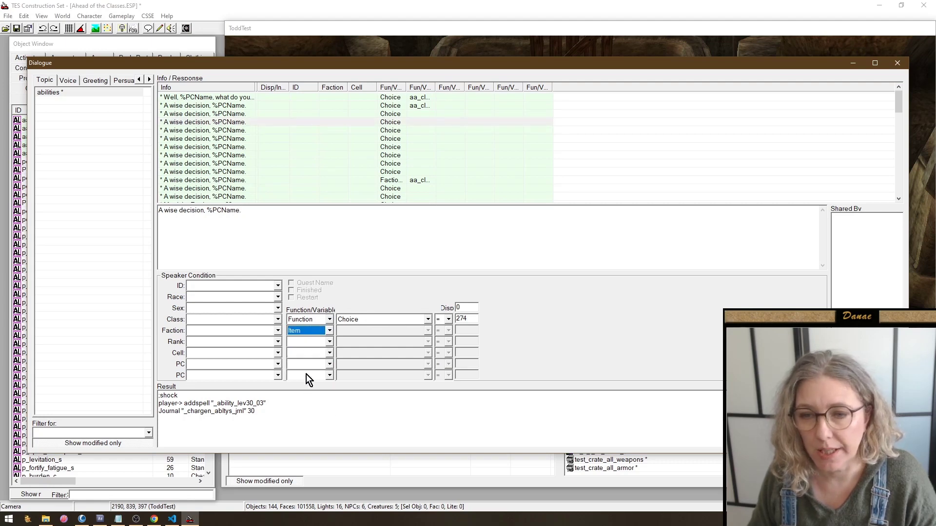
{"action": "left_click", "coordinate": [352, 332]}
{"action": "left_click", "coordinate": [411, 355]}
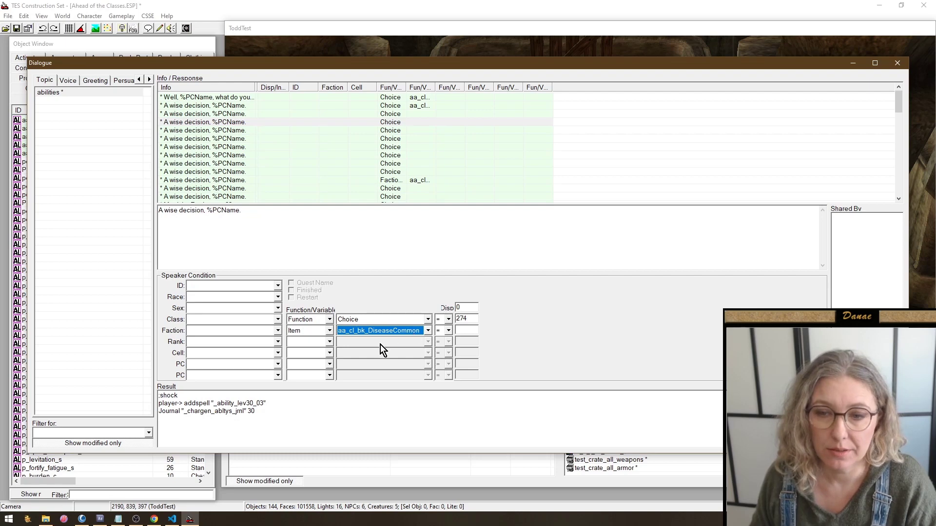
Try aa_cl_restorative_brew as the second condition's item, and replace it with AB_a_BugBlueGntLeft from further down the item list
{"action": "left_click", "coordinate": [353, 333]}
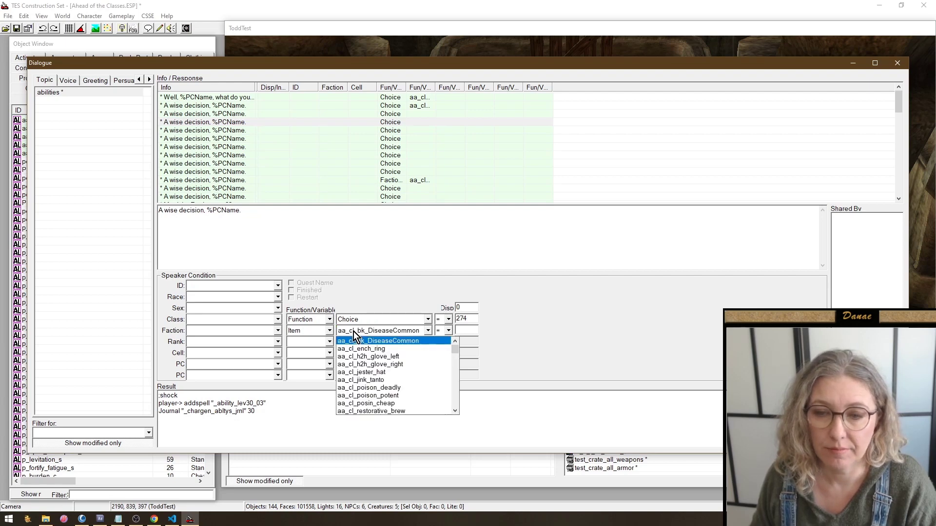
{"action": "left_click", "coordinate": [349, 412]}
{"action": "left_click", "coordinate": [387, 330]}
{"action": "scroll", "coordinate": [403, 357], "scroll_direction": "down", "scroll_amount": 5}
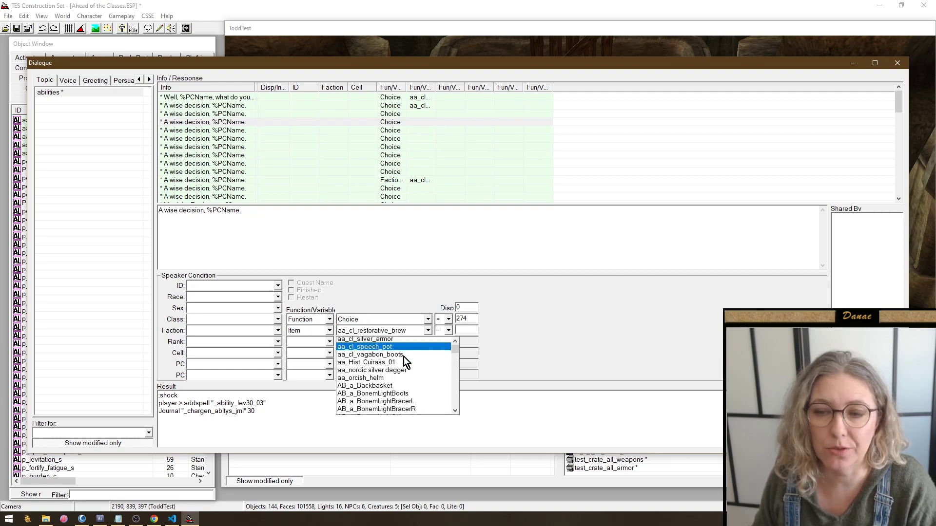
{"action": "left_click", "coordinate": [352, 364]}
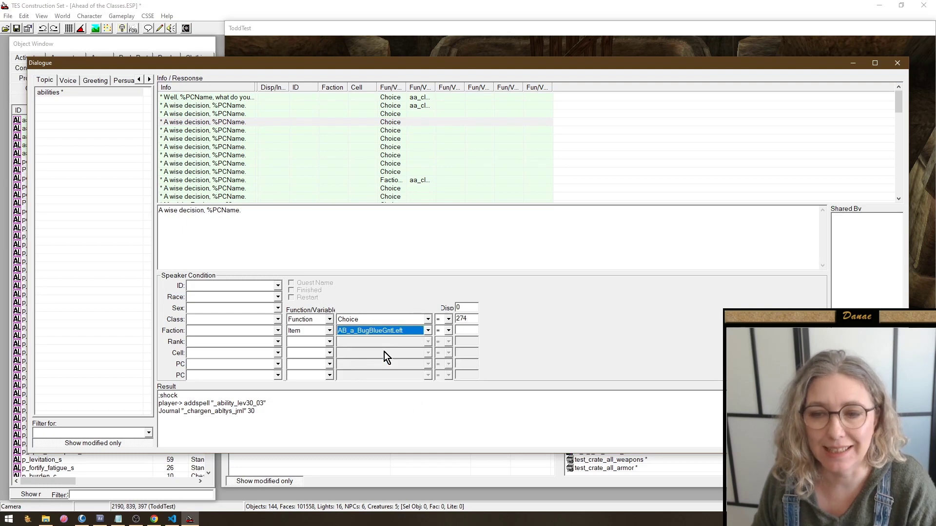